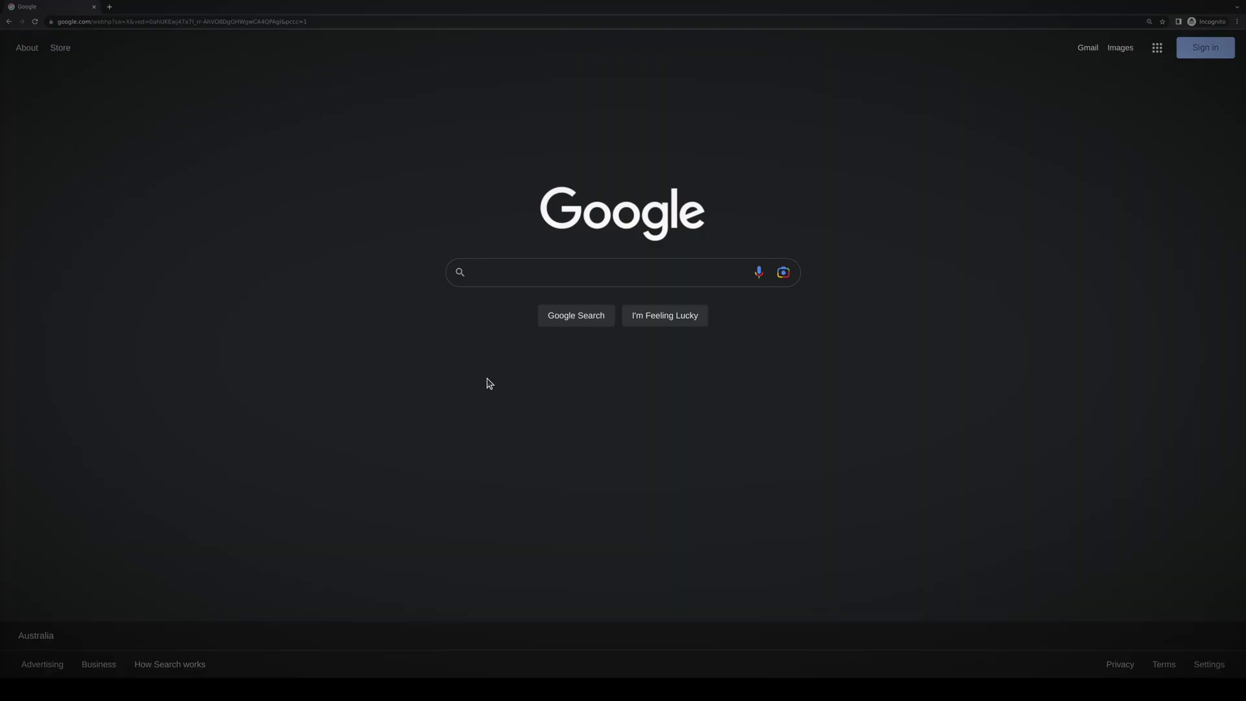
Search Google Images for 'industrial logos' and scroll through the reference results.
click(575, 319)
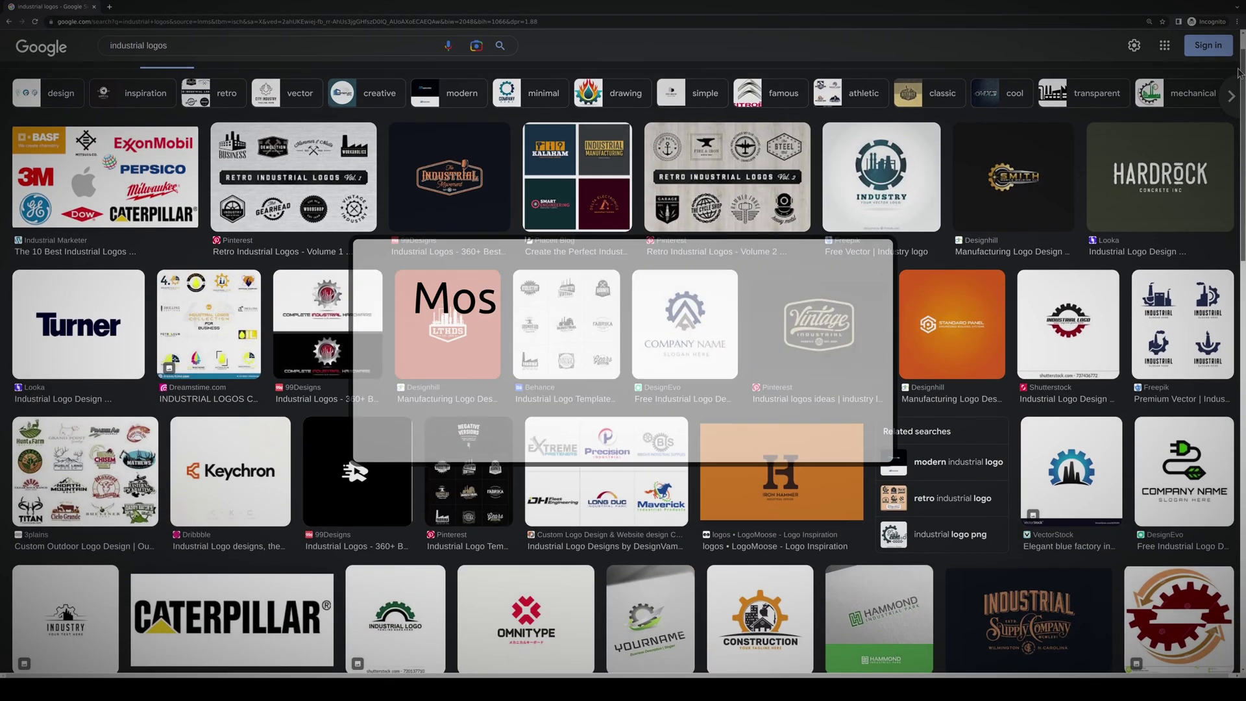
scroll(1235, 105, down, 3)
scroll(1235, 105, down, 6)
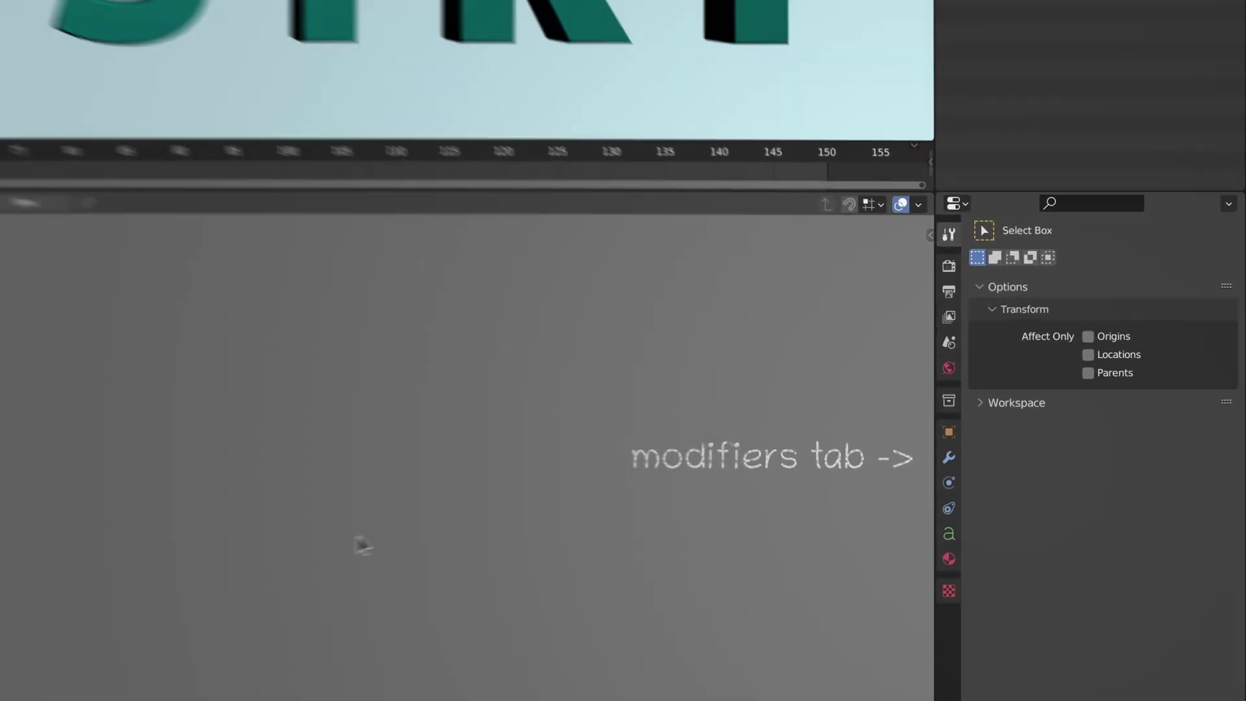
Add a Remesh modifier to the INDUSTRY text: Smooth mode, Remove Disconnected off, Octree Depth 9.
click(949, 460)
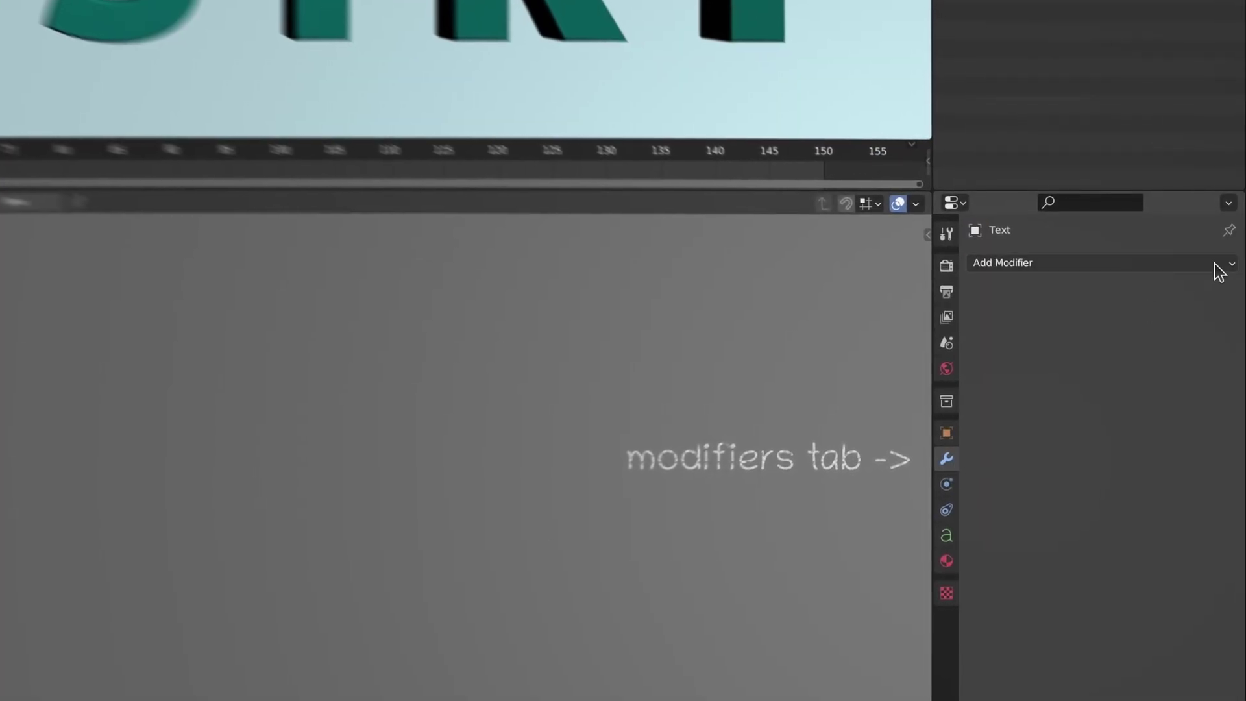
click(1217, 266)
click(968, 455)
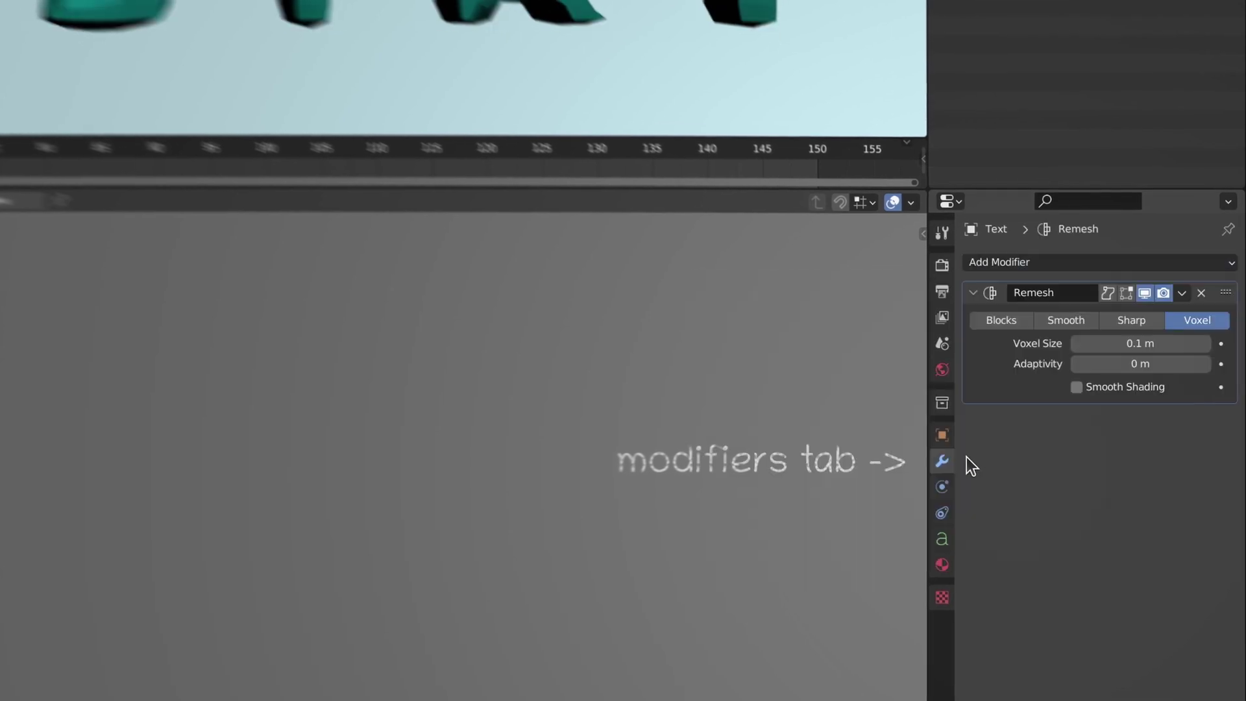
click(1066, 321)
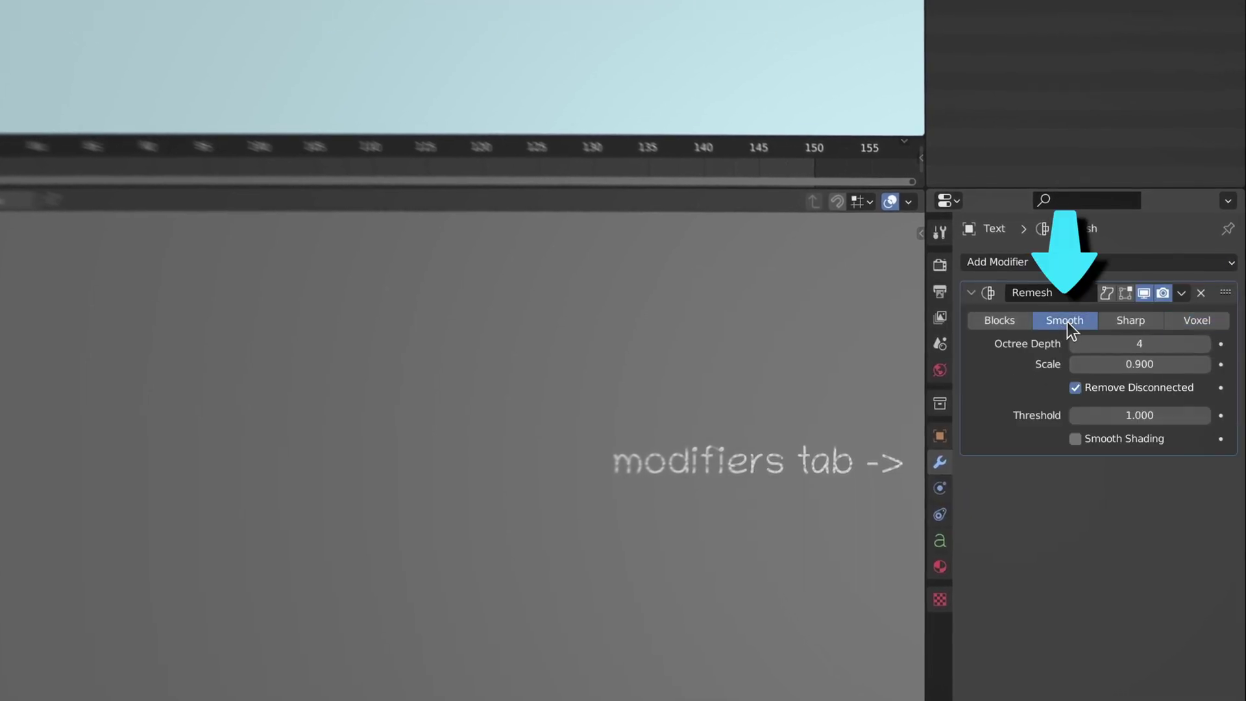
click(1076, 388)
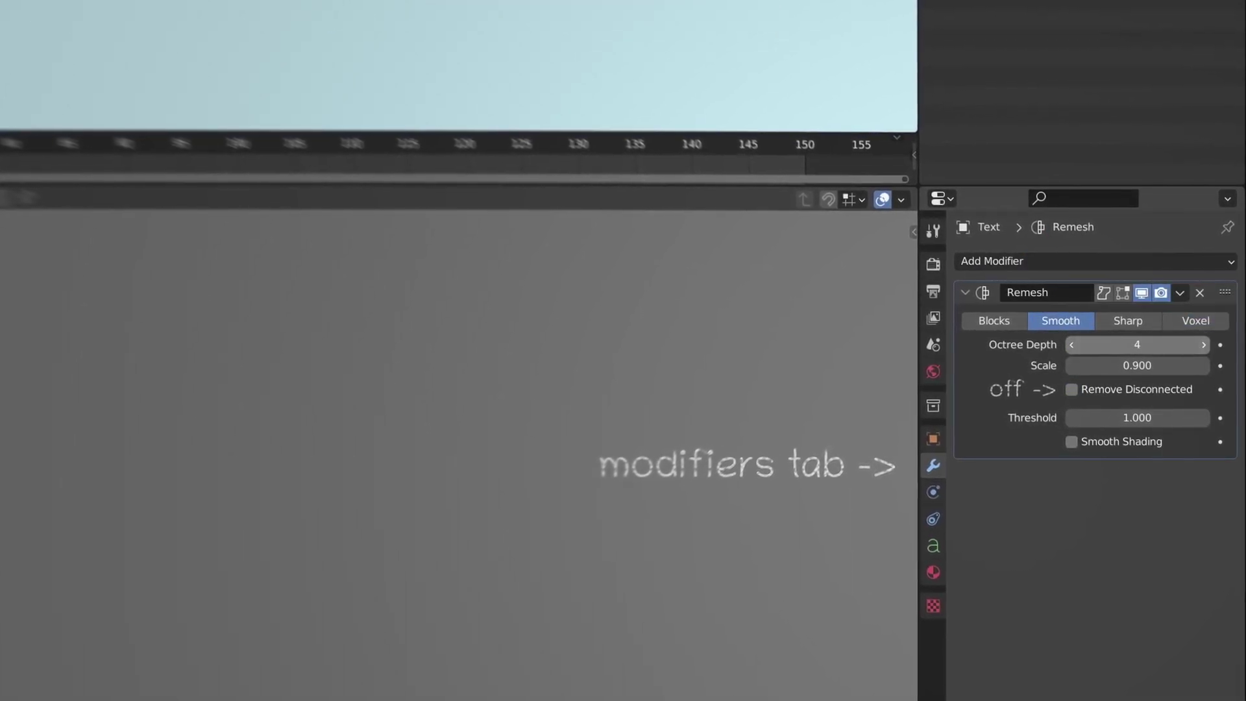
click(1205, 345)
click(1206, 345)
click(1206, 346)
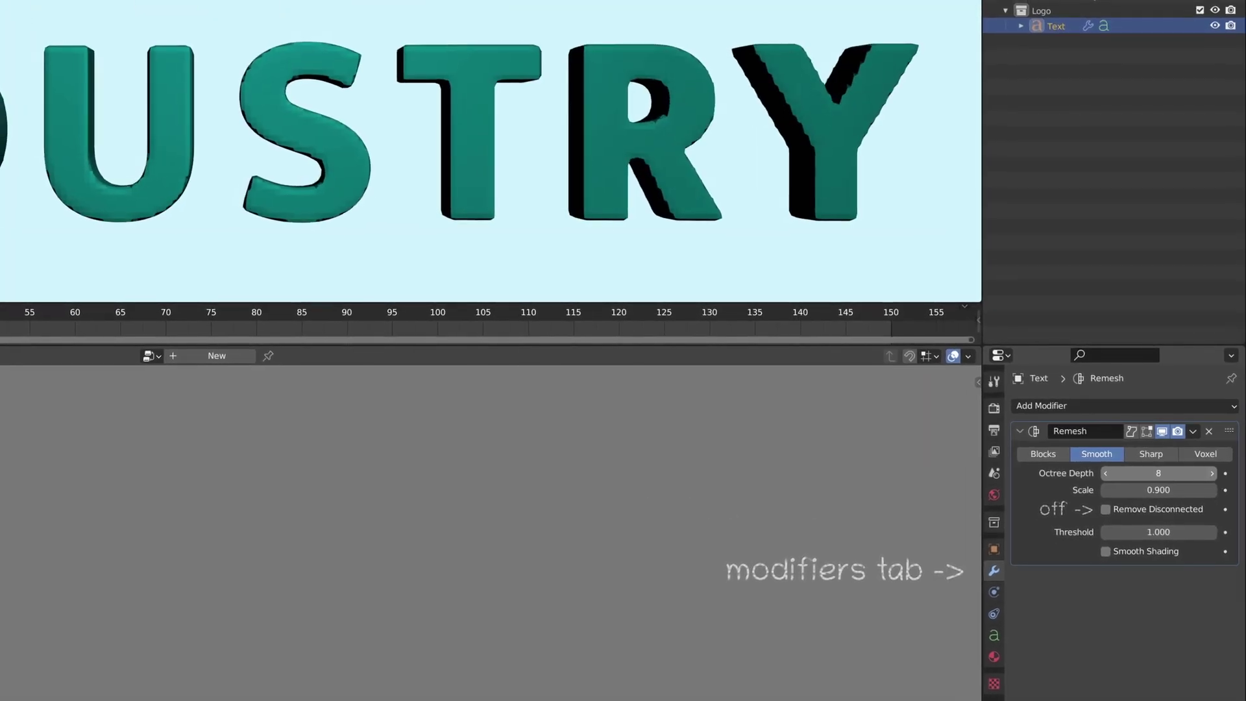
click(1206, 346)
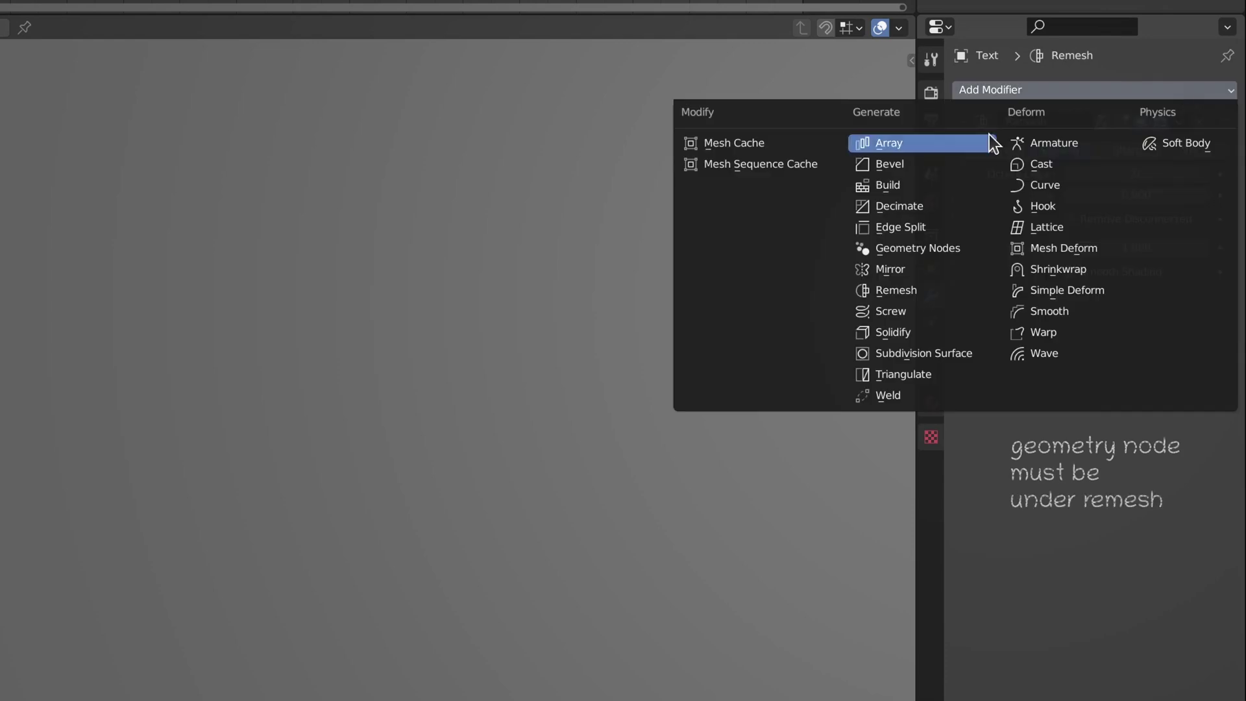
Add a Geometry Nodes modifier with a new node tree containing a Set Position node.
click(972, 248)
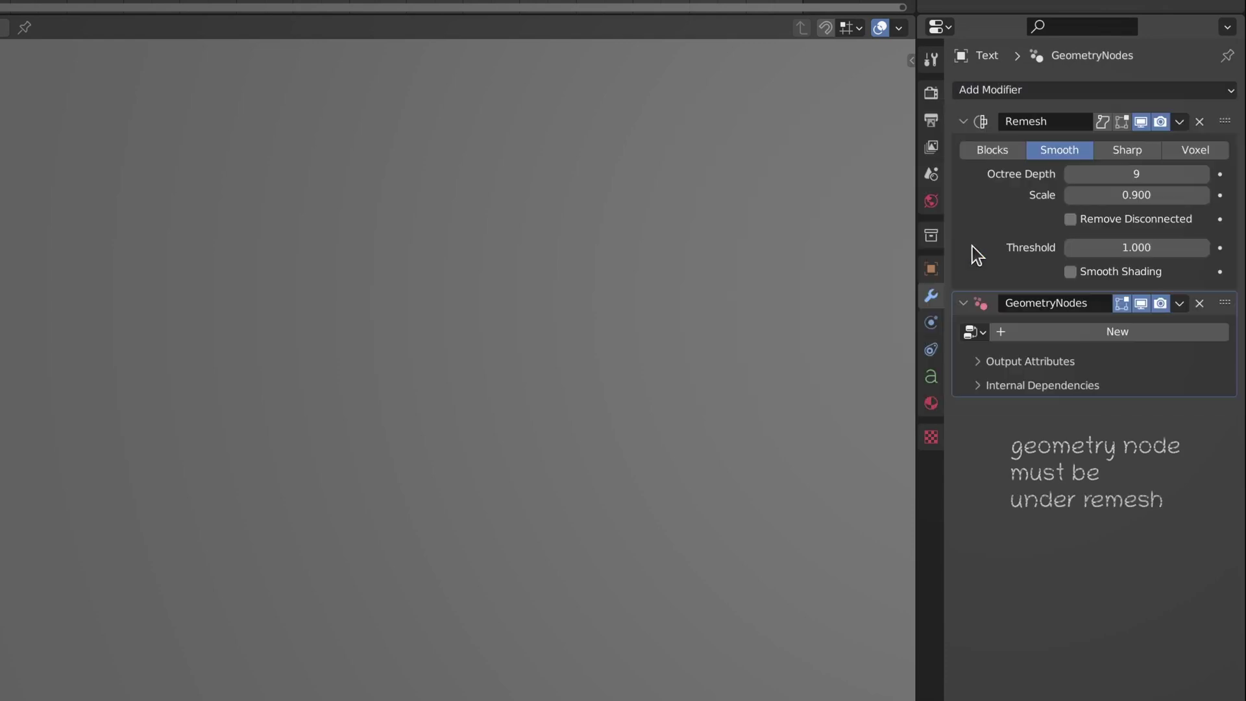
click(1069, 329)
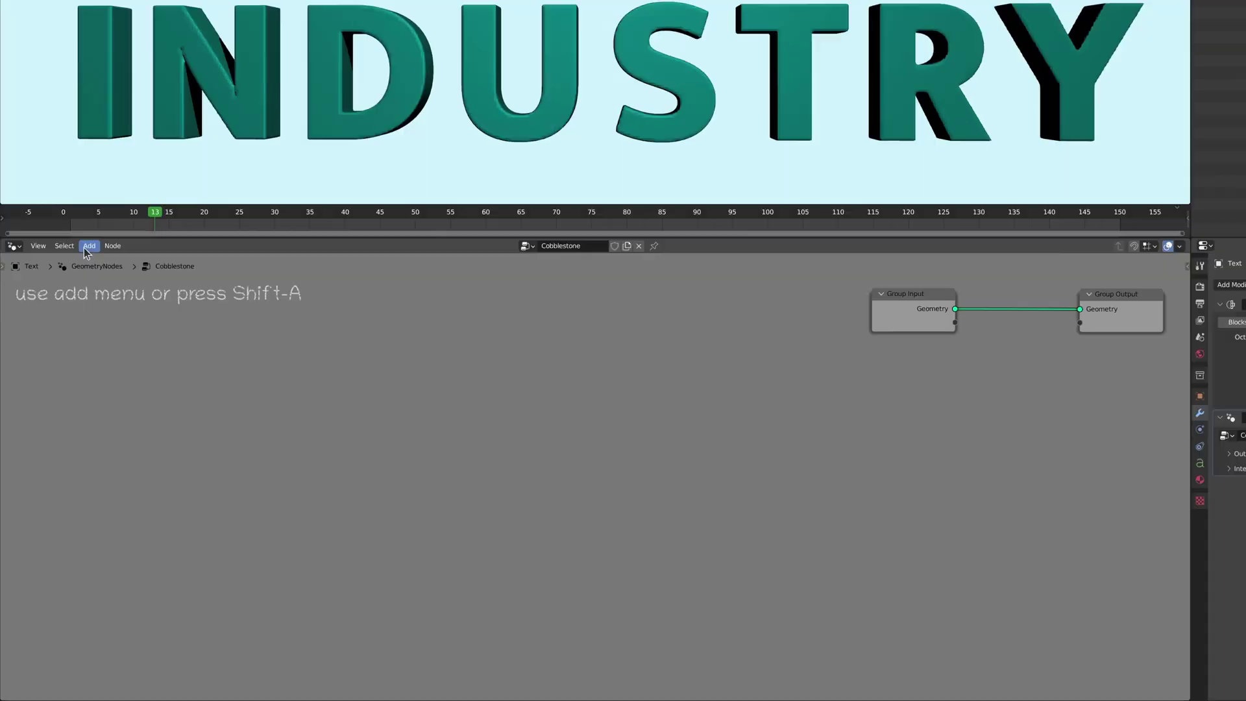
click(75, 295)
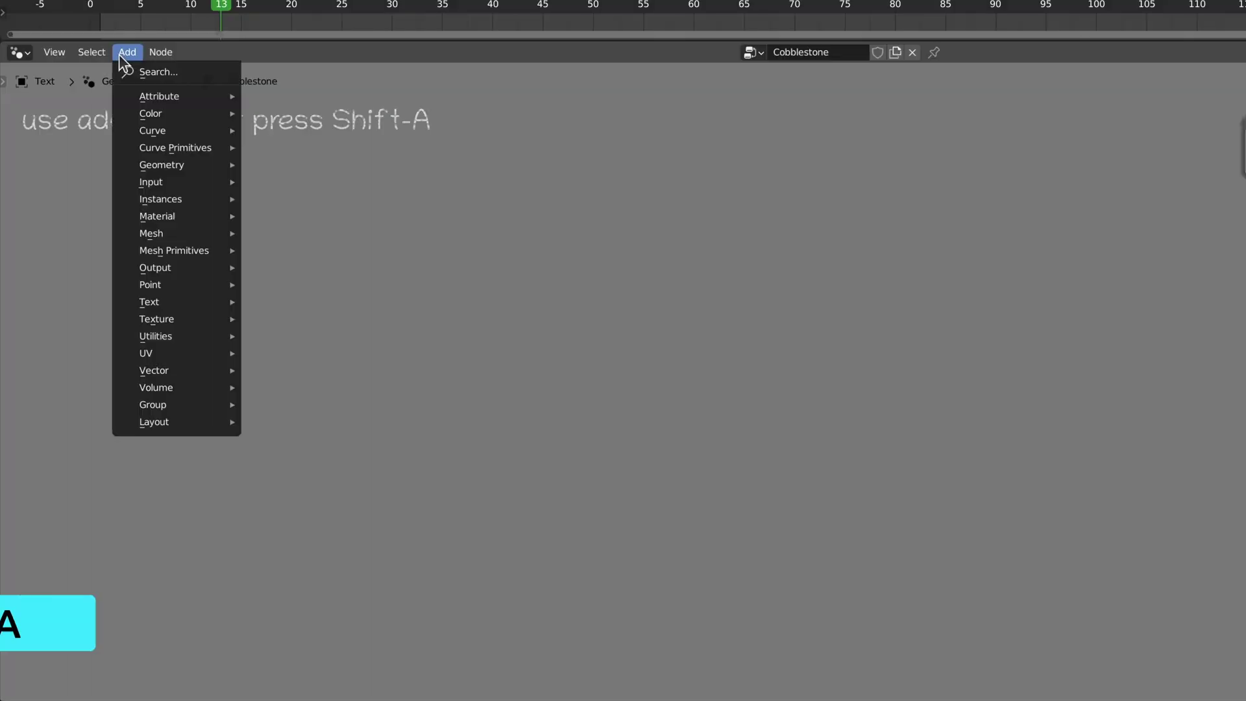
click(119, 72)
text(set position)
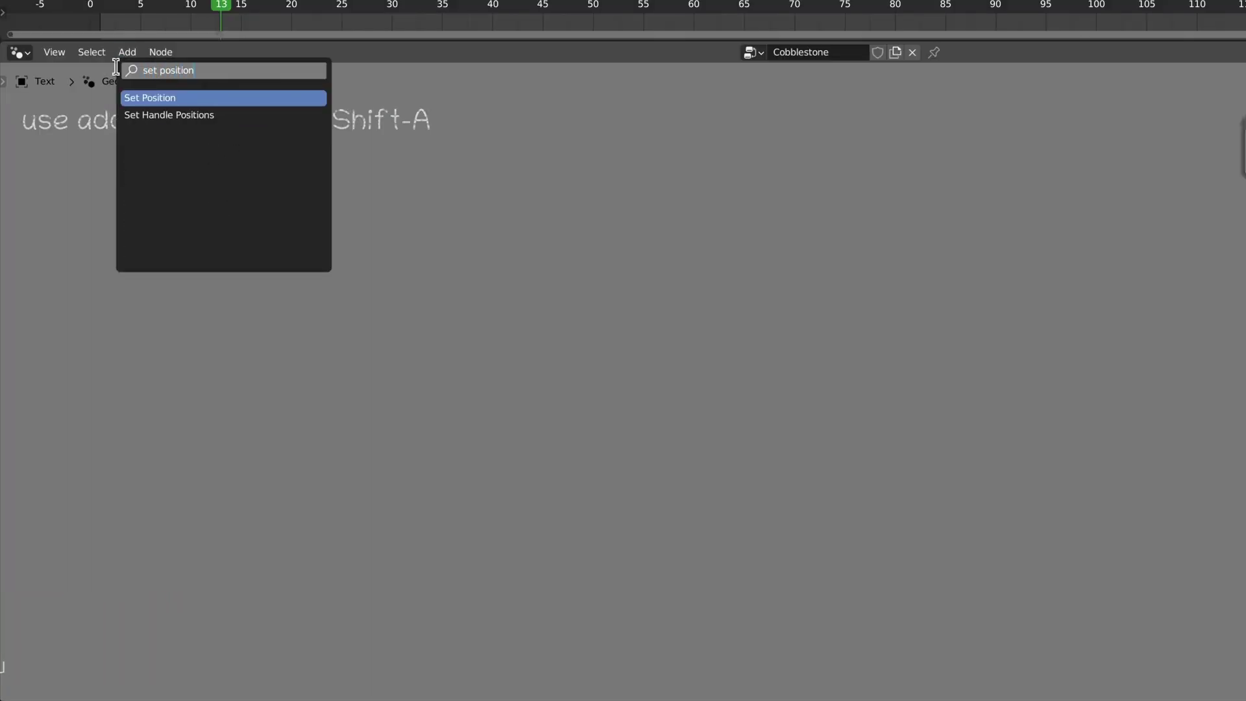
key(Return)
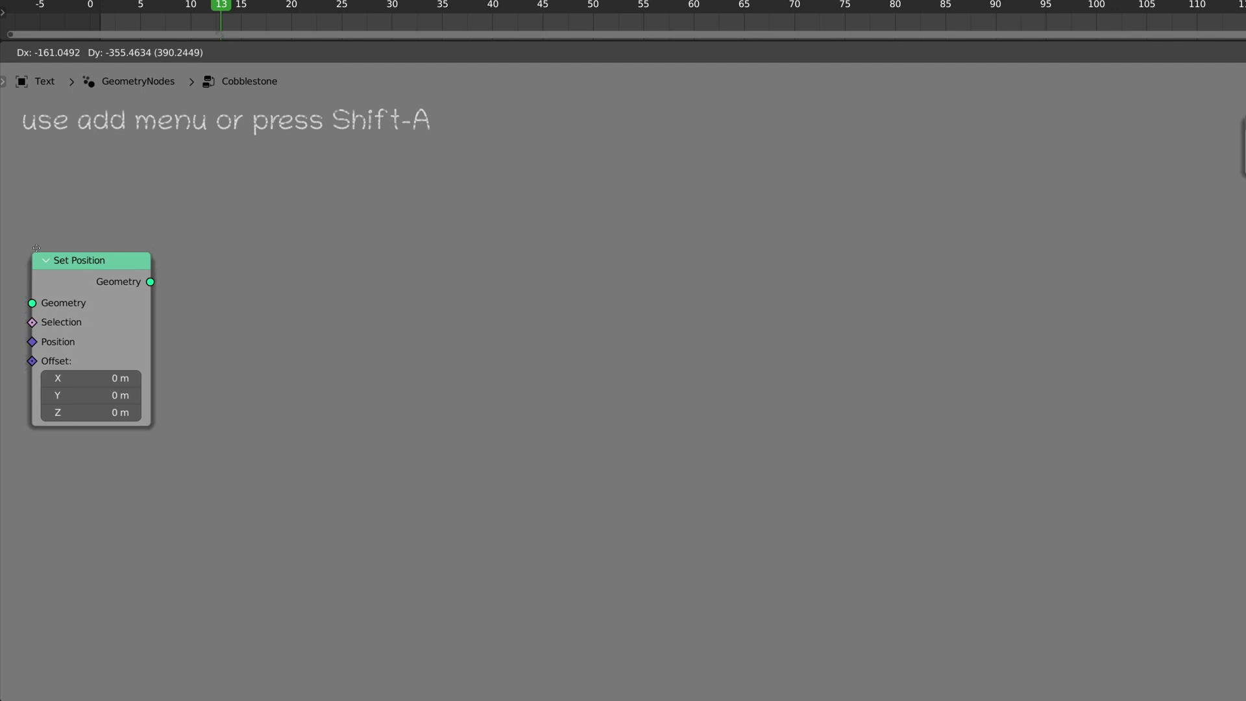
click(865, 276)
Add a Vector Math node set to Scale beside Set Position.
click(127, 52)
click(119, 69)
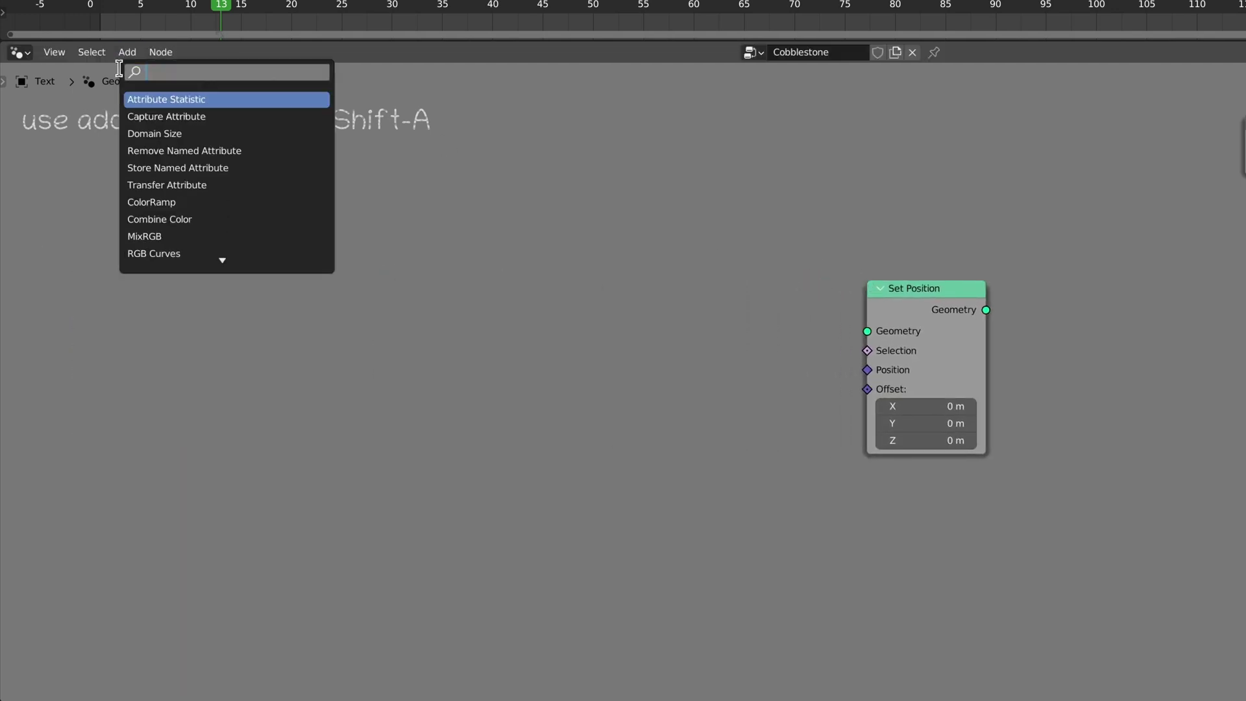
text(vector math)
key(Return)
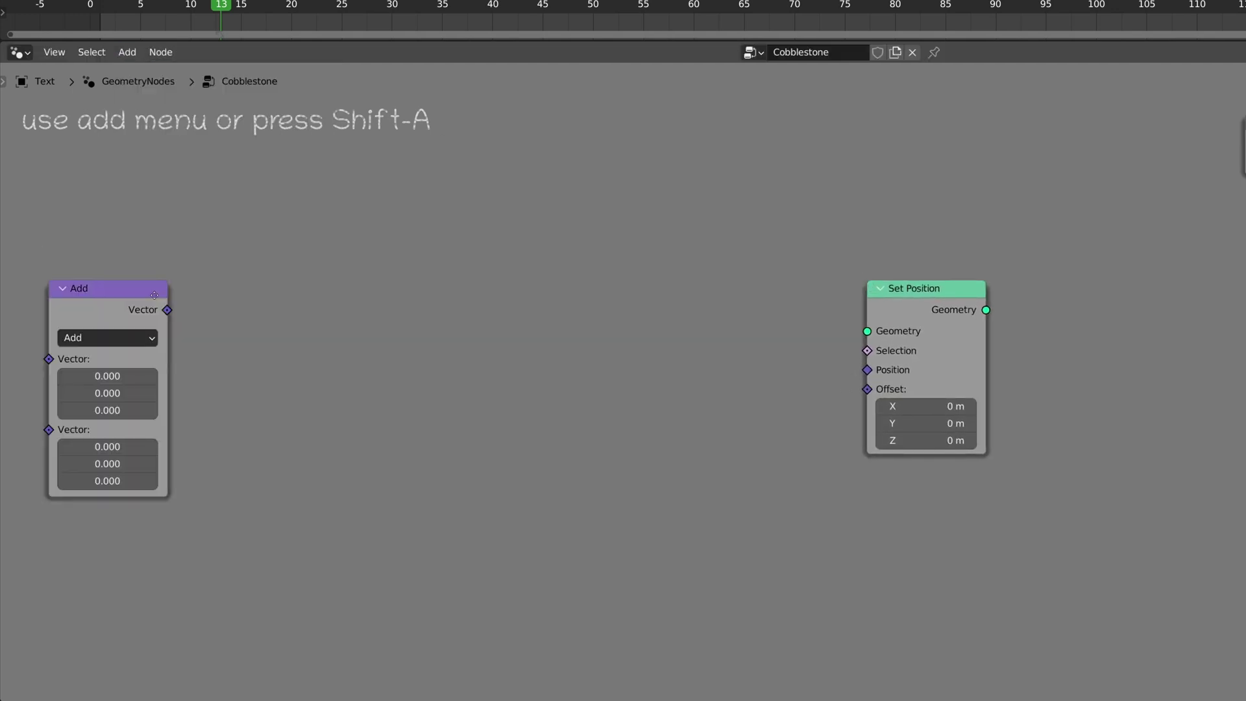
click(820, 295)
click(817, 337)
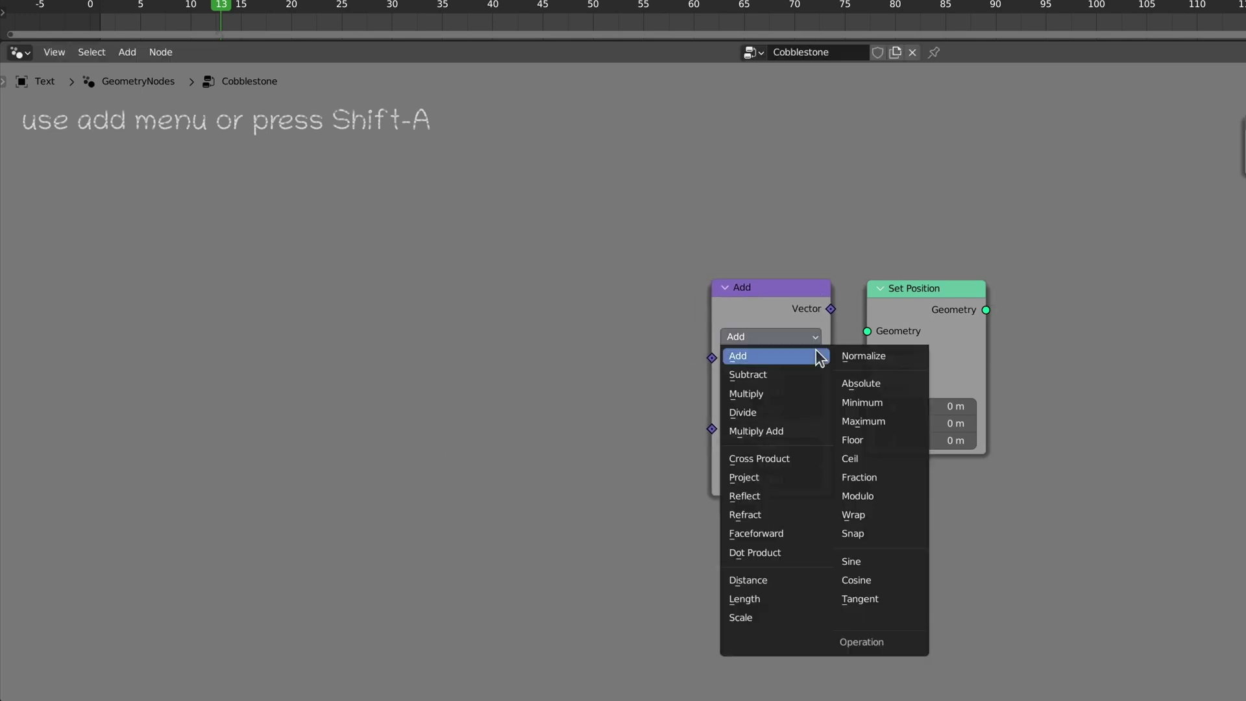
click(812, 622)
Add a Normal node to the left of the Scale node.
click(127, 51)
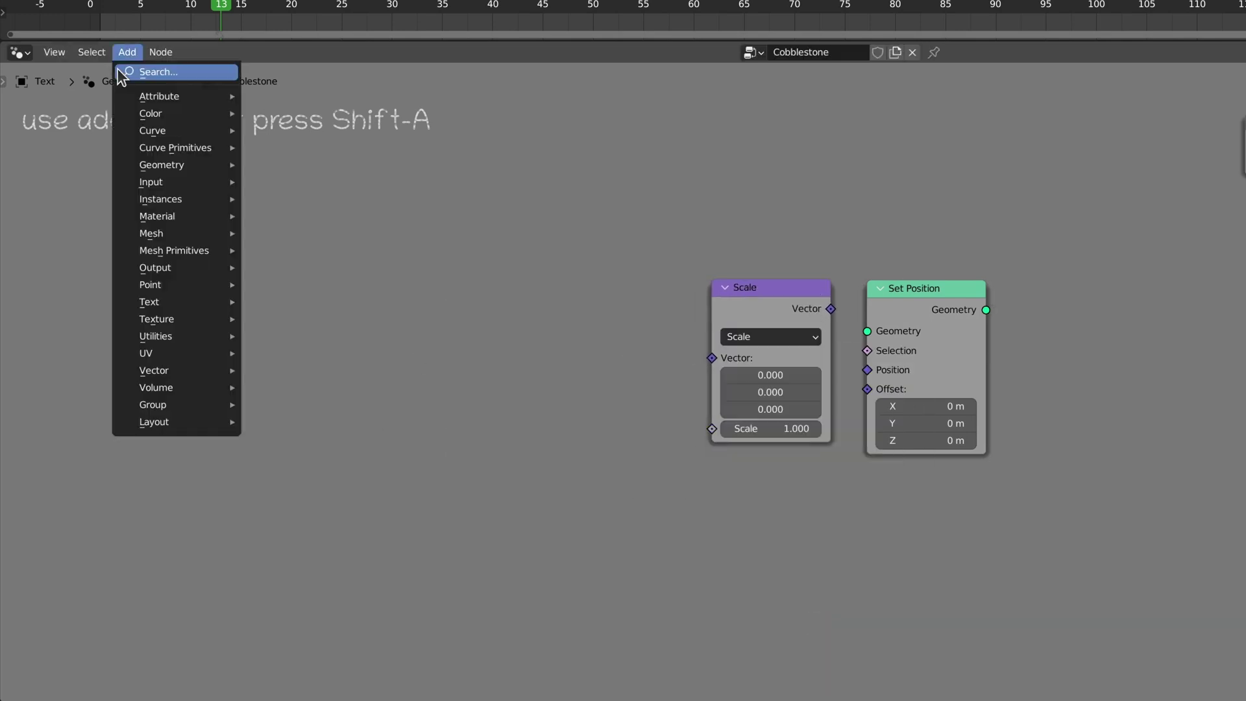
click(118, 68)
text(normal)
key(Return)
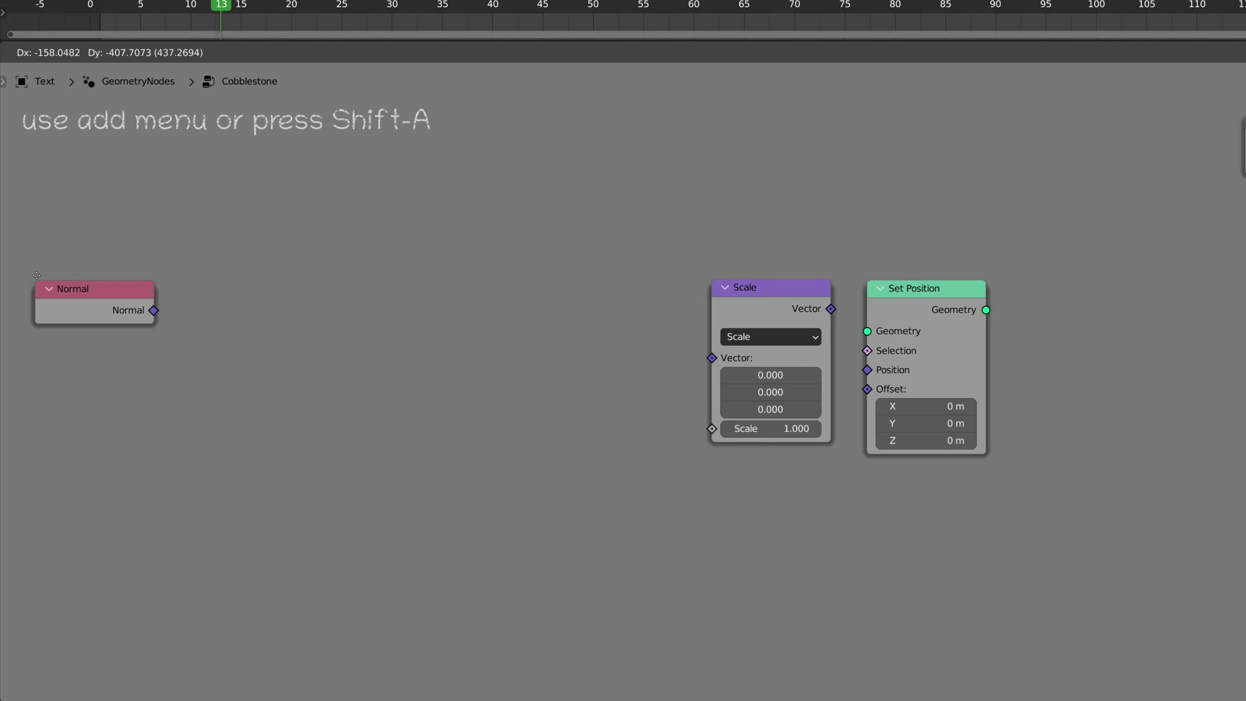
click(553, 275)
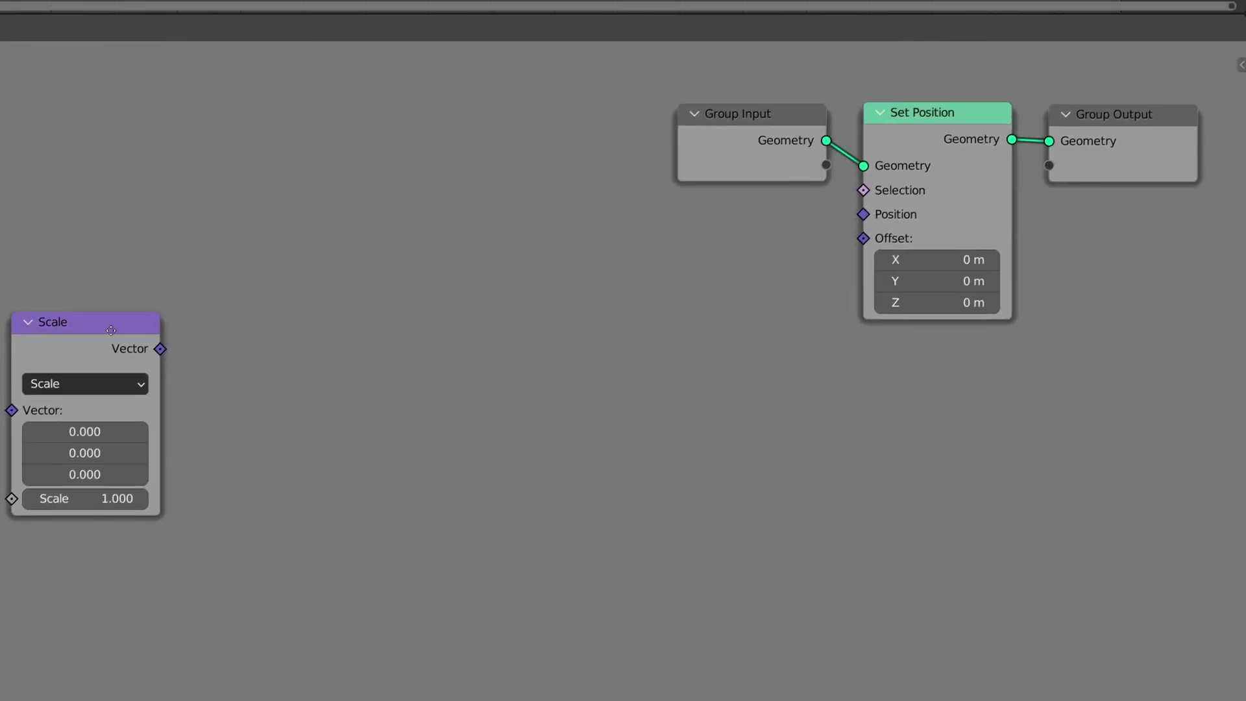
Wire Normal into Scale and Scale into Set Position's Offset, with scale value 0.04.
drag(83, 320, 753, 323)
drag(622, 349, 679, 412)
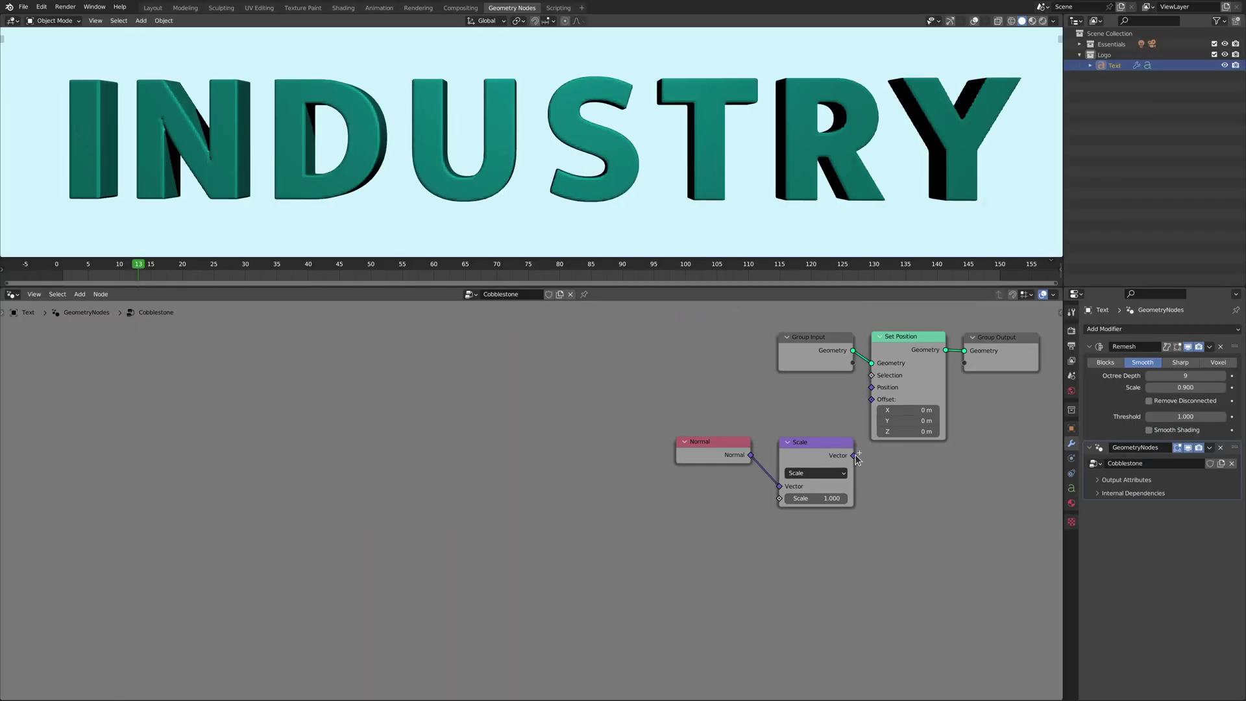
drag(827, 350, 863, 239)
click(816, 498)
text(0.04)
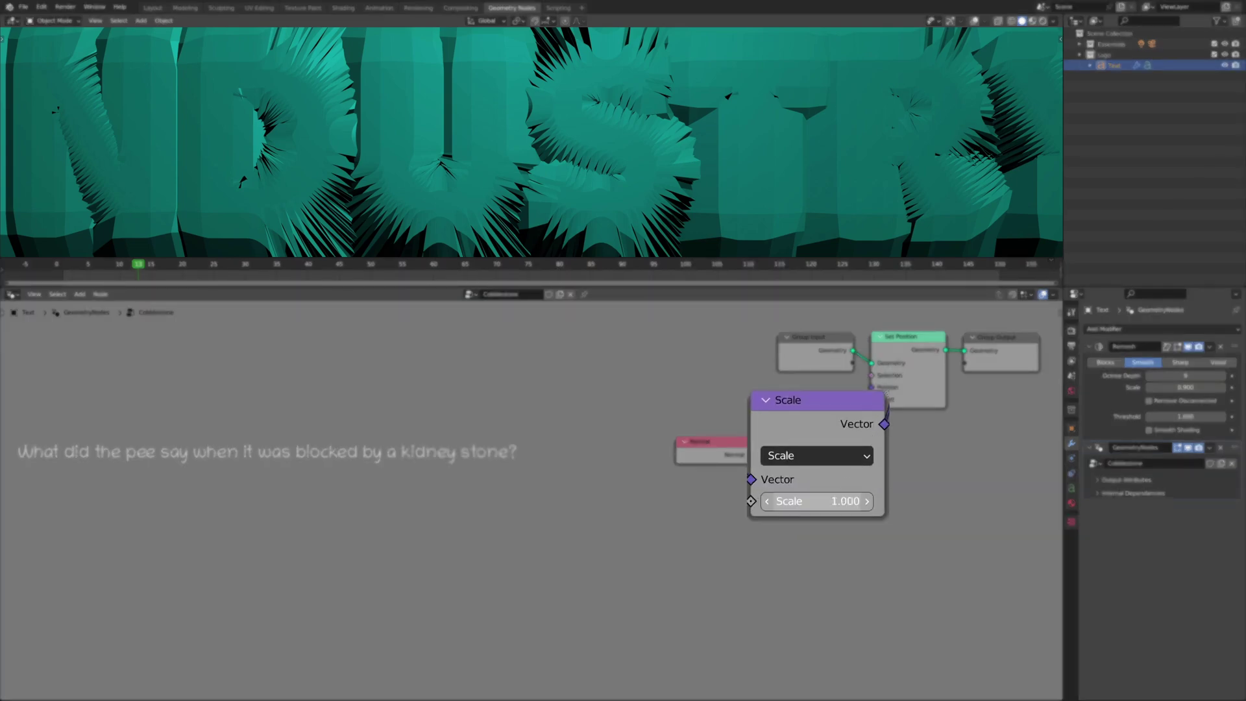
key(Return)
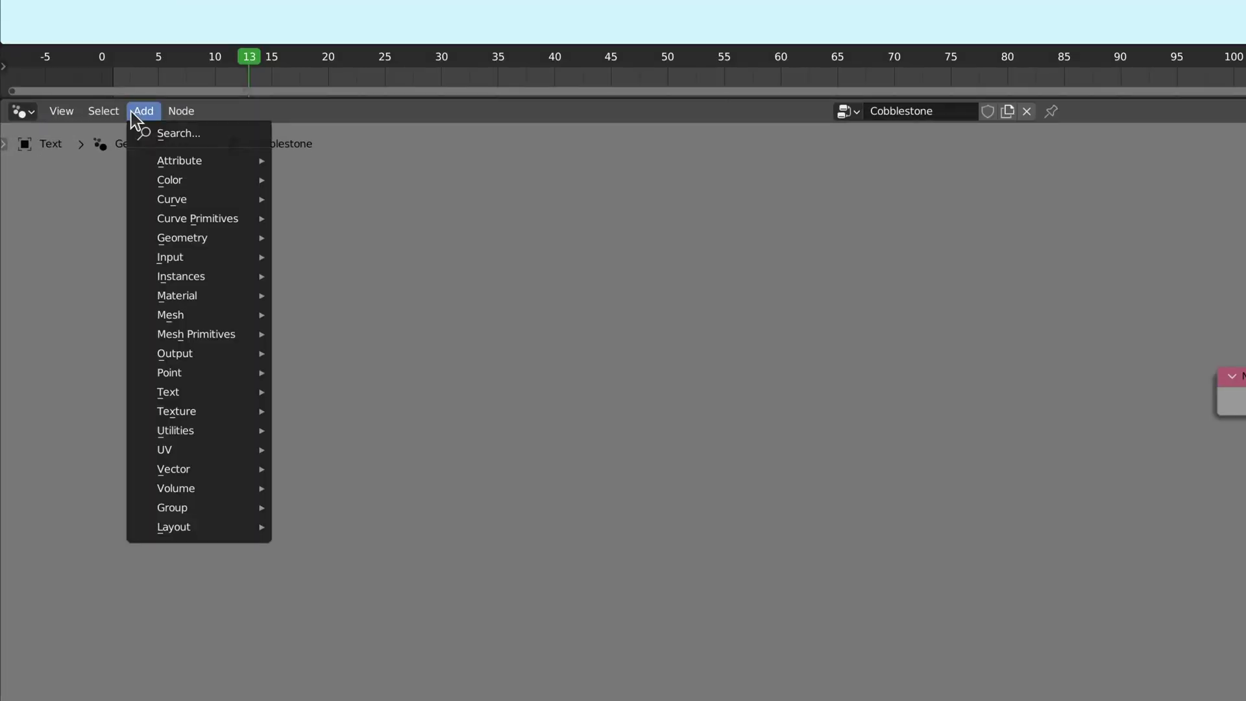
Add a Map Range node and a Math node set to Subtract.
click(129, 130)
text(map range)
key(Return)
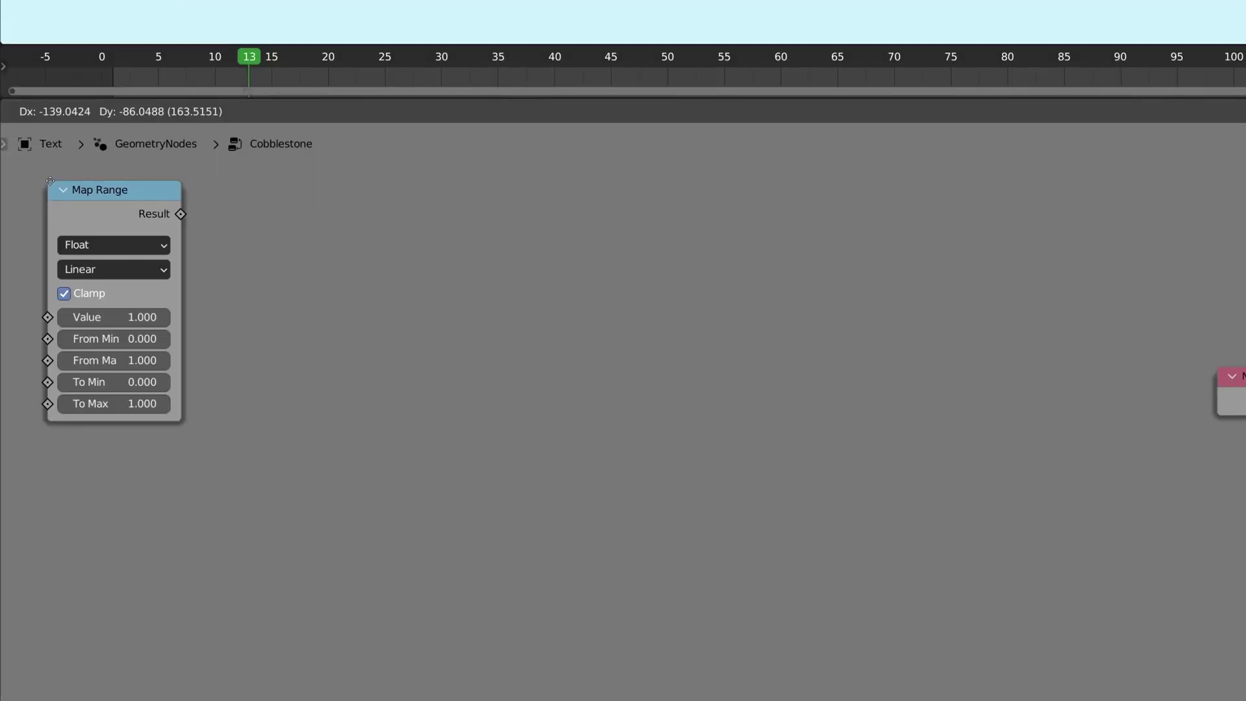
click(804, 189)
click(110, 133)
click(112, 151)
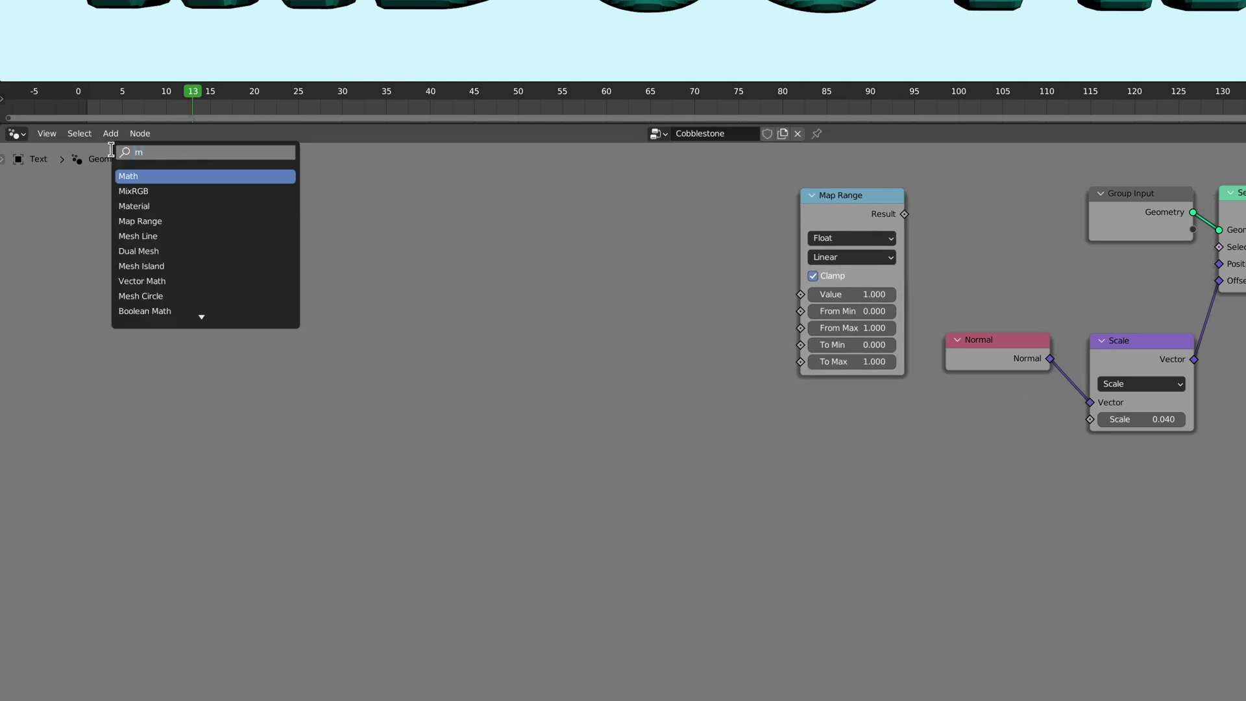
key(Return)
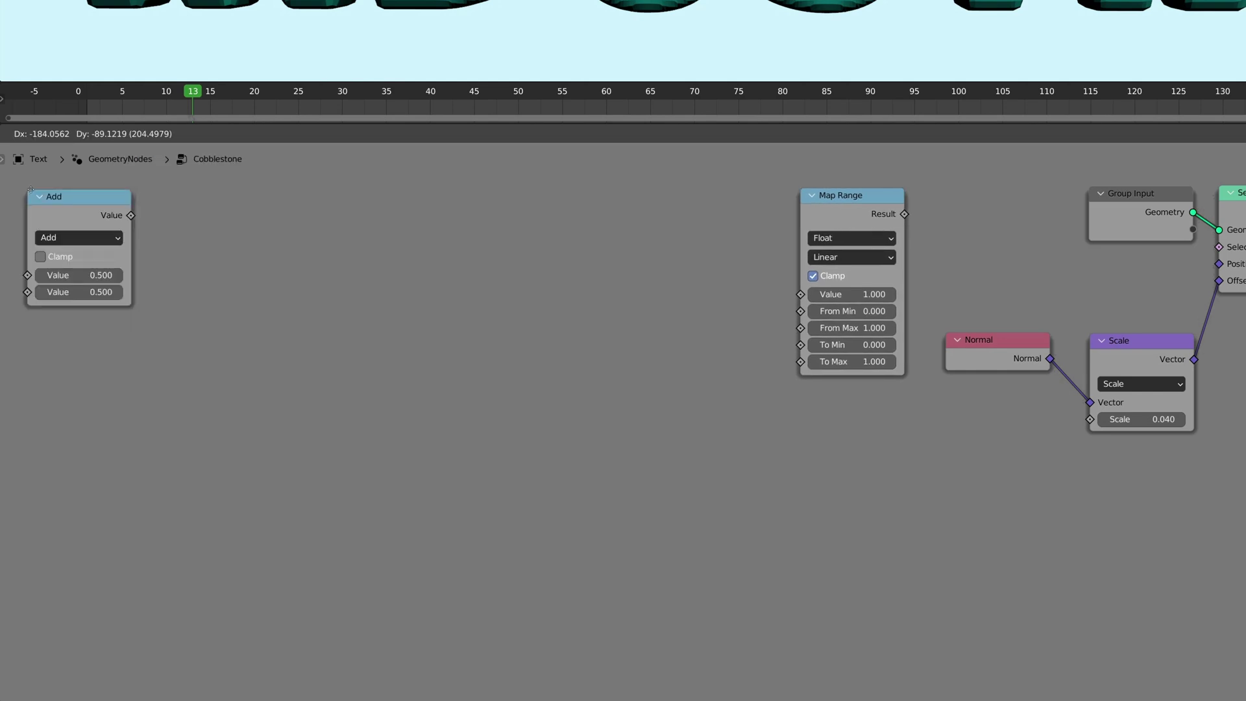
click(664, 189)
click(740, 236)
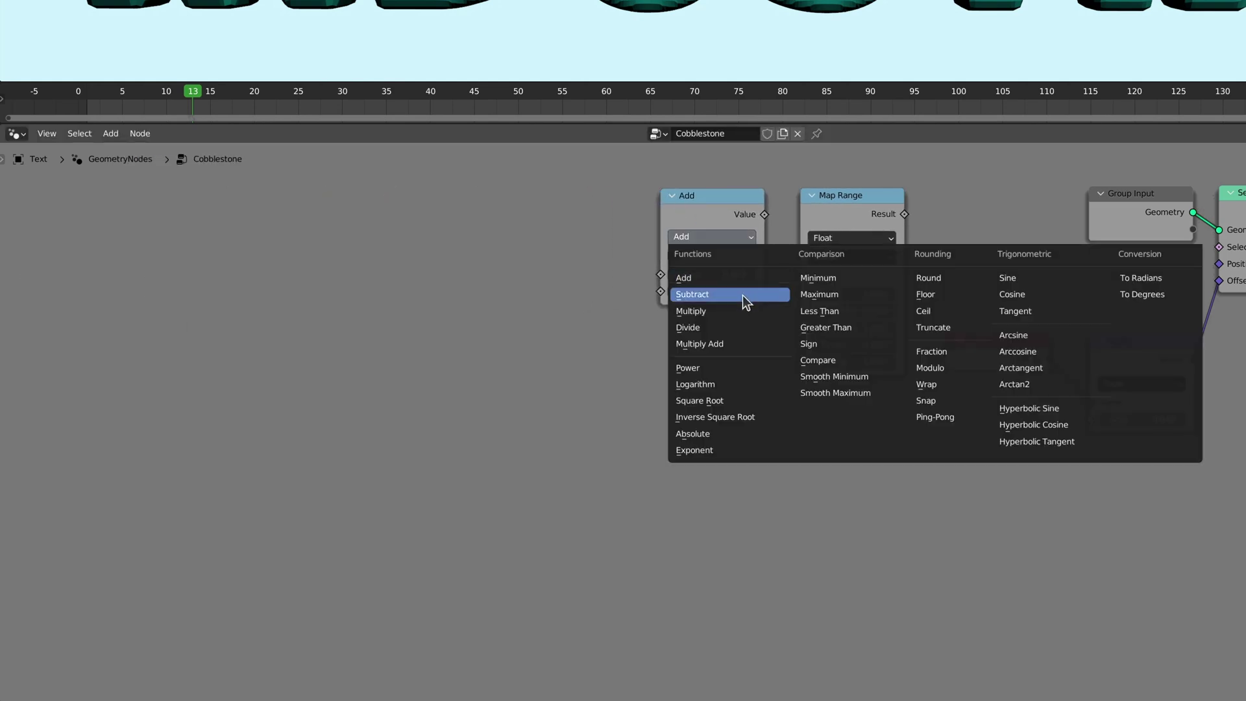
click(746, 295)
Add a Voronoi Texture node left of Subtract and duplicate it.
click(110, 133)
text(voronoi)
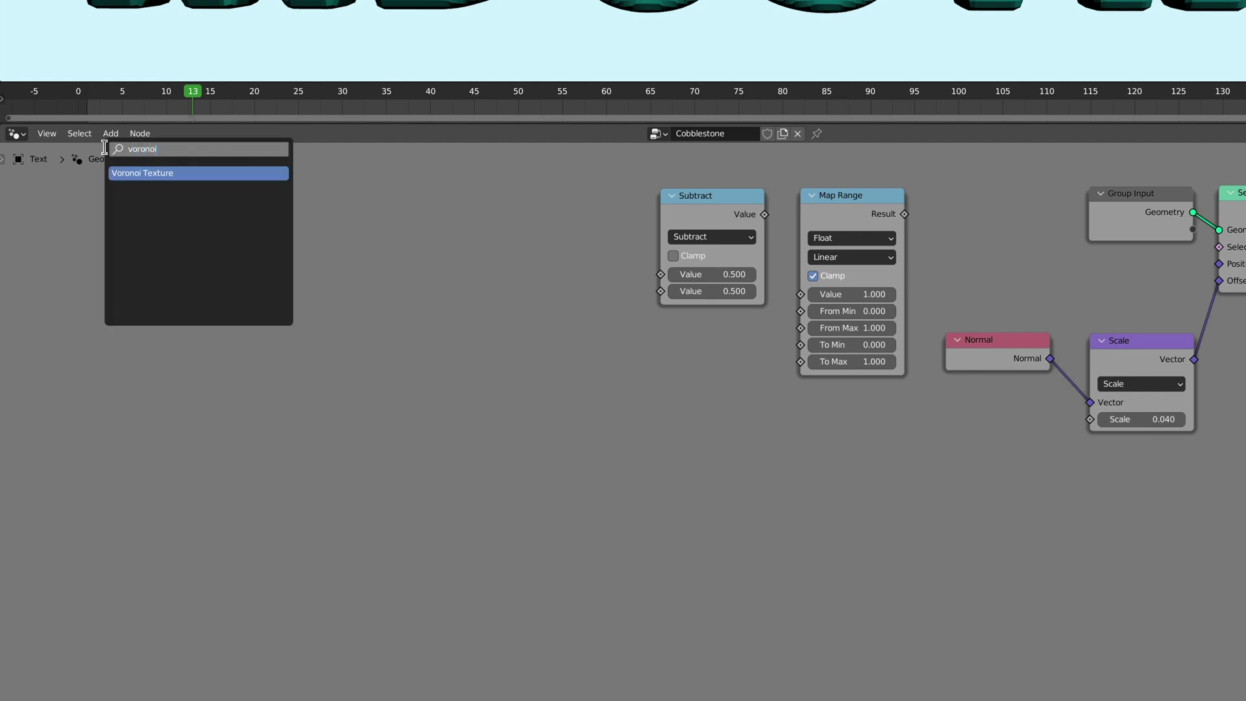
key(Return)
click(524, 191)
key(shift+d)
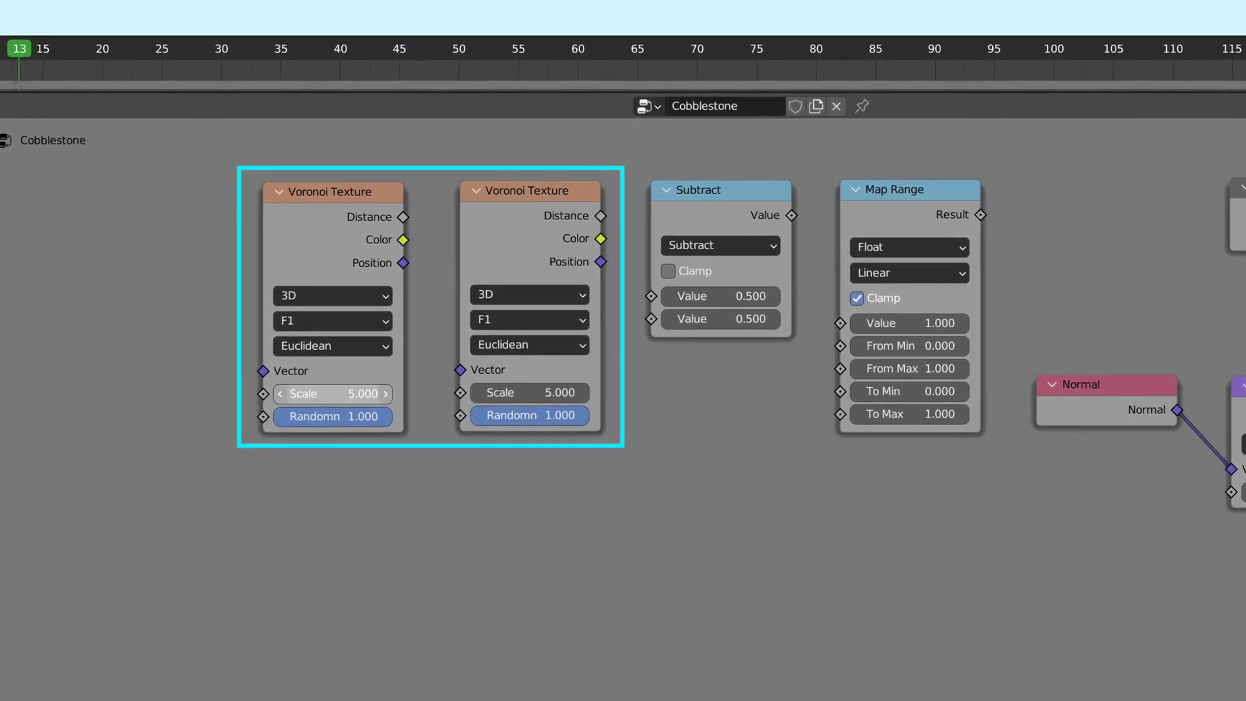
Set both Voronoi scales to 3, randomness 0.5, and the first to Smooth F1.
double_click(334, 392)
text(3.)
key(Return)
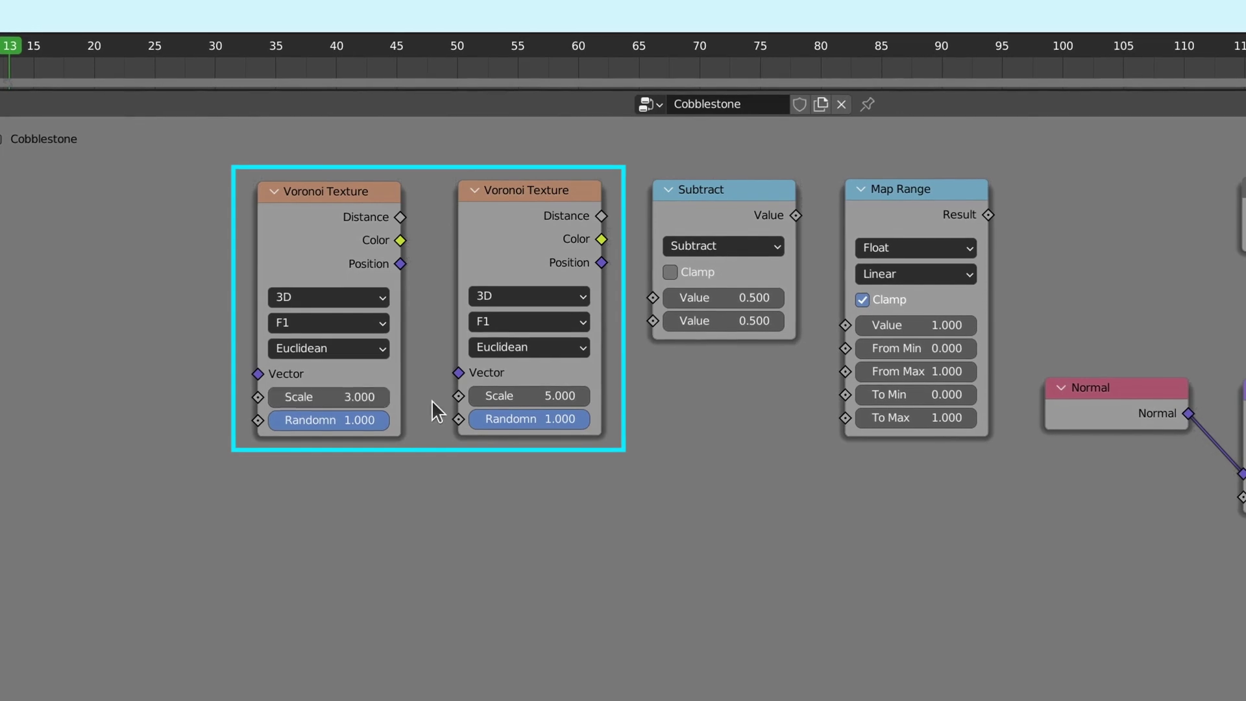
double_click(529, 395)
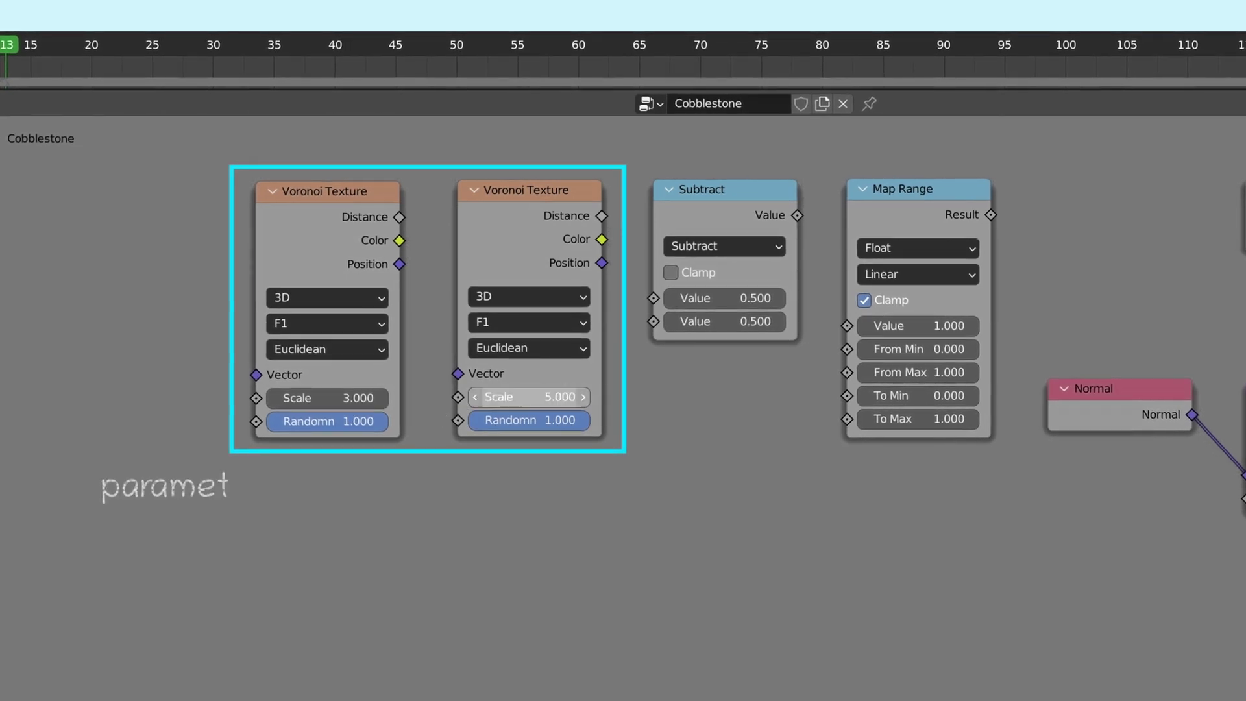
text(3.)
key(Return)
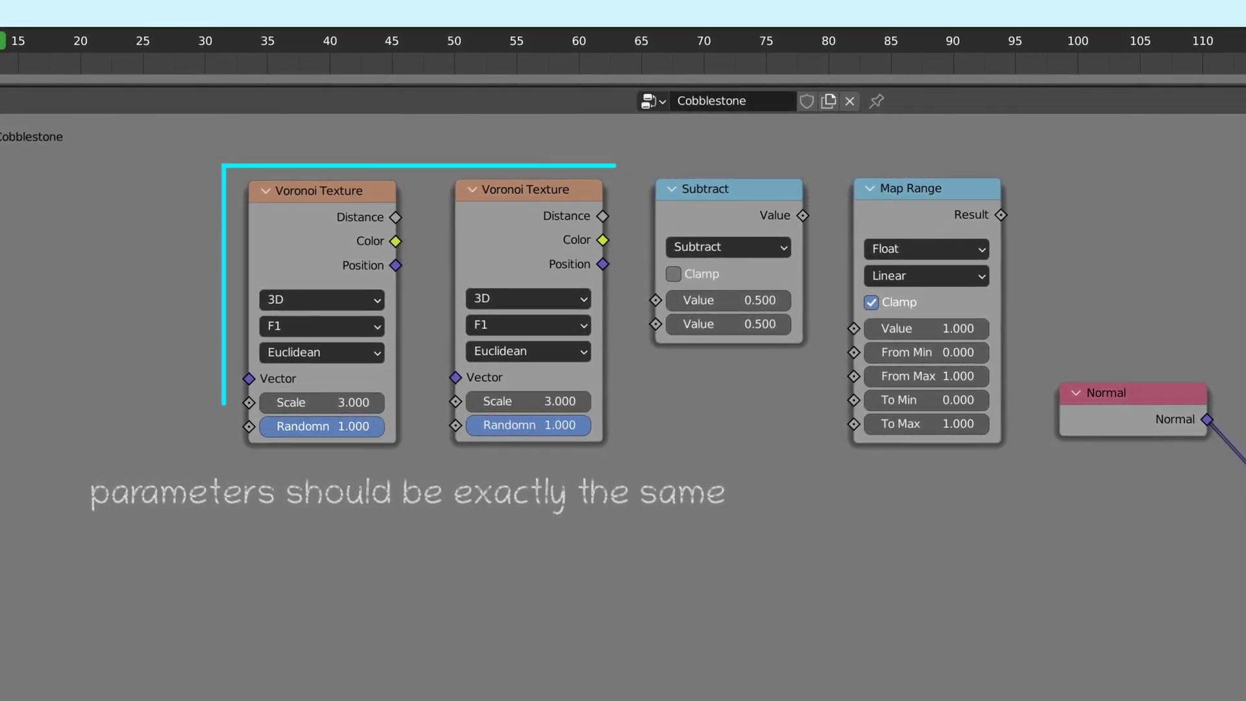
double_click(318, 425)
text(0.5)
key(Return)
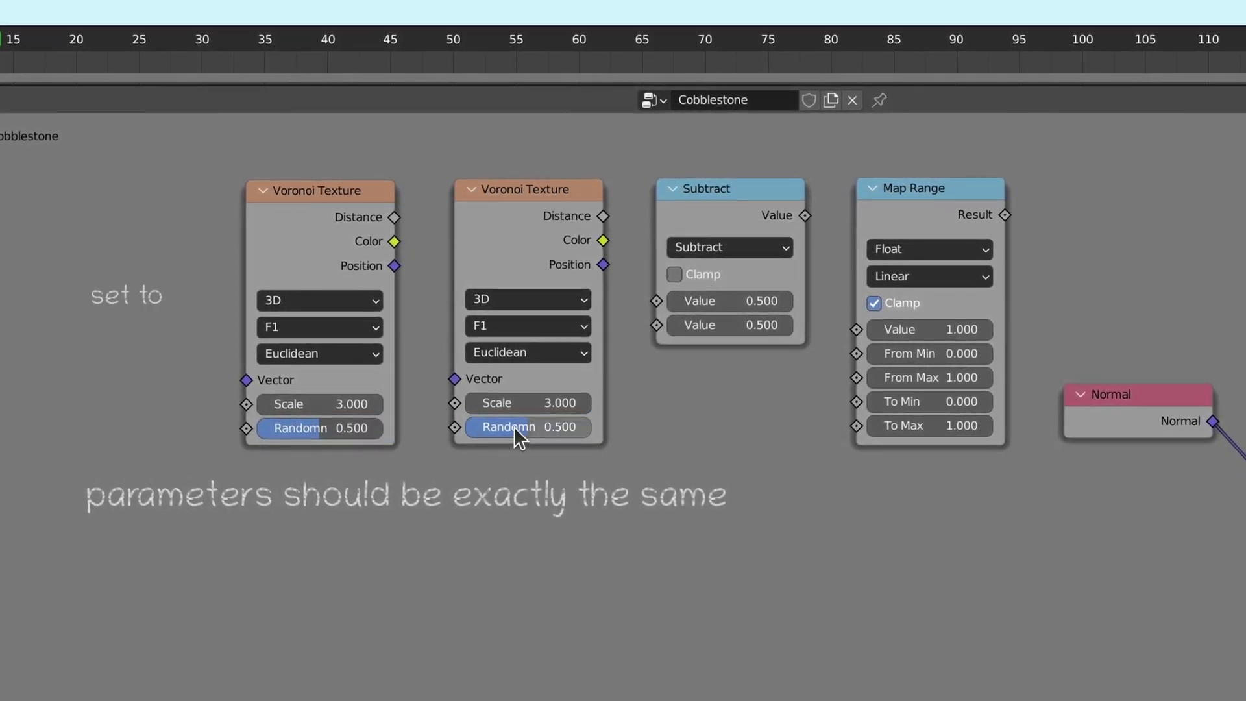
click(373, 329)
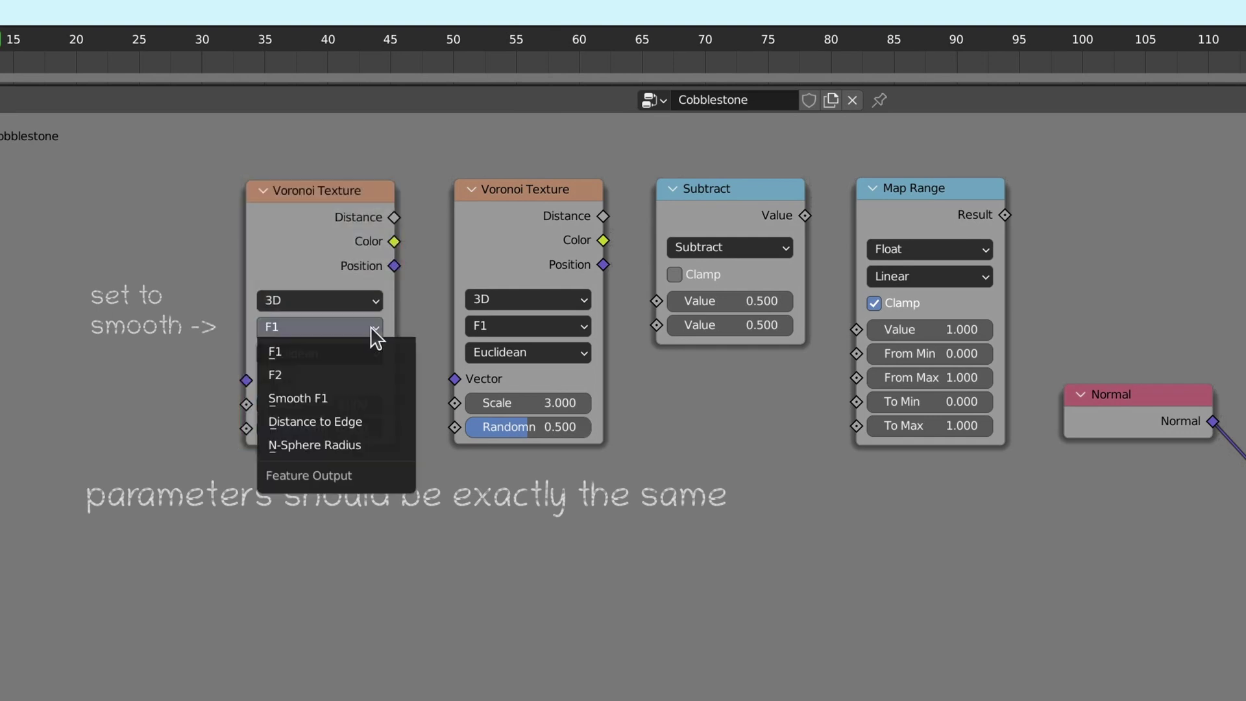
click(361, 408)
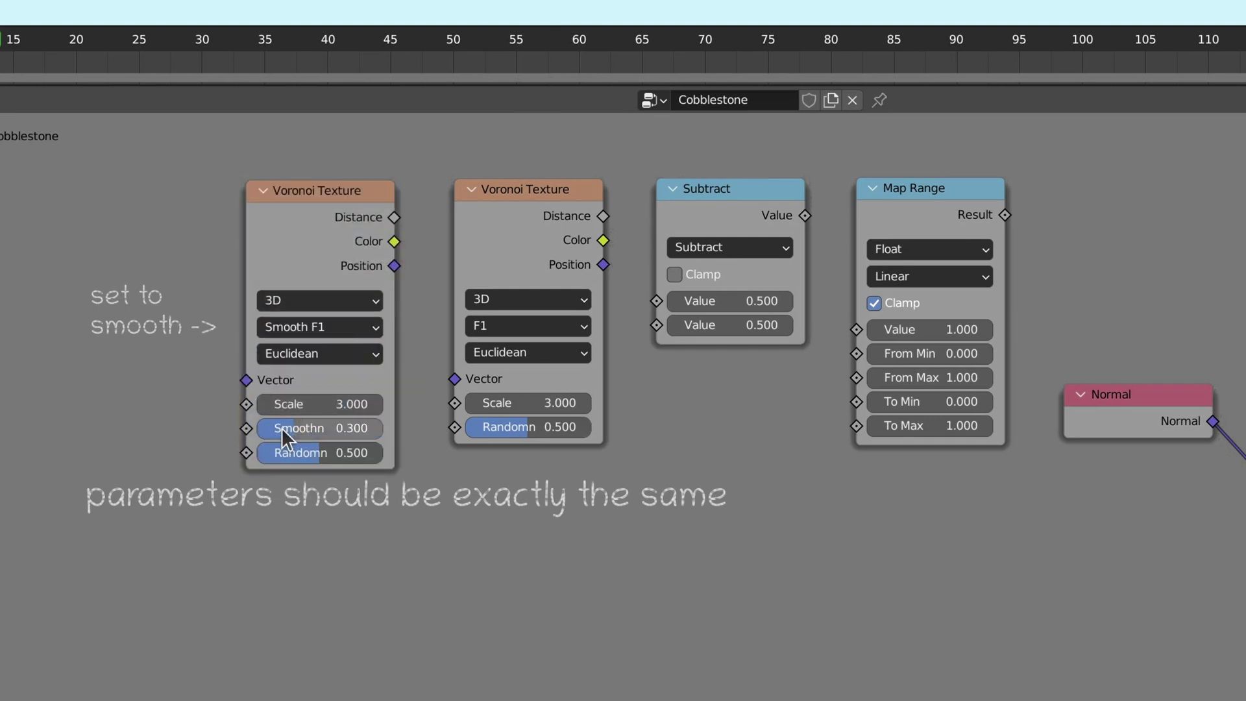
Connect the first Voronoi Distance into Subtract and set Map Range To Max to -0.02.
drag(396, 219, 657, 324)
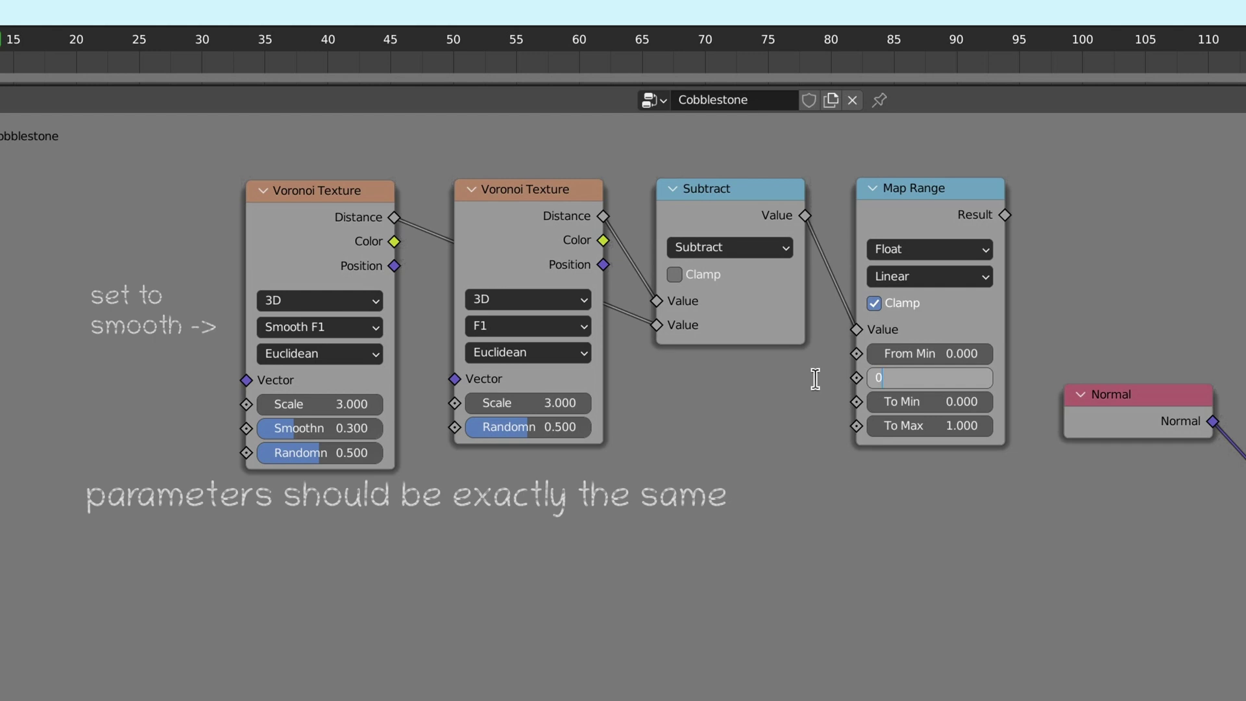
text(0.02)
key(Return)
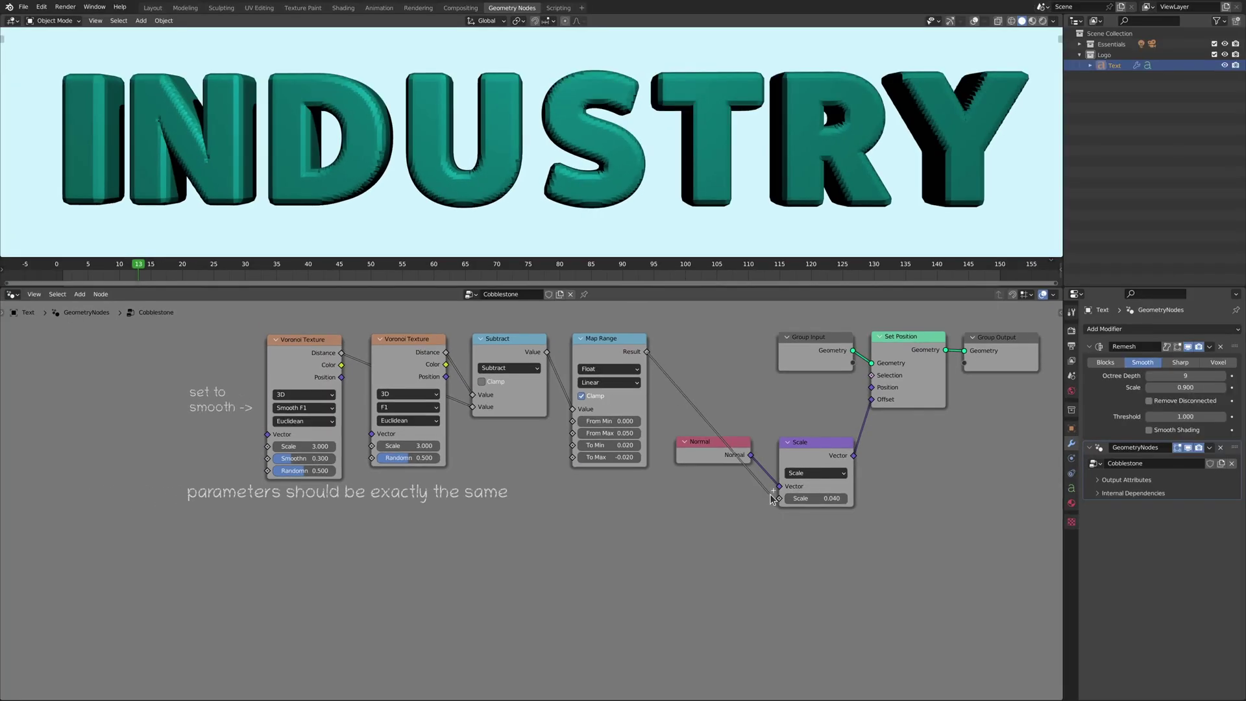
Drive the displacement Scale with Map Range, previewing Voronoi Scale 6 and higher smoothness.
drag(772, 498, 780, 500)
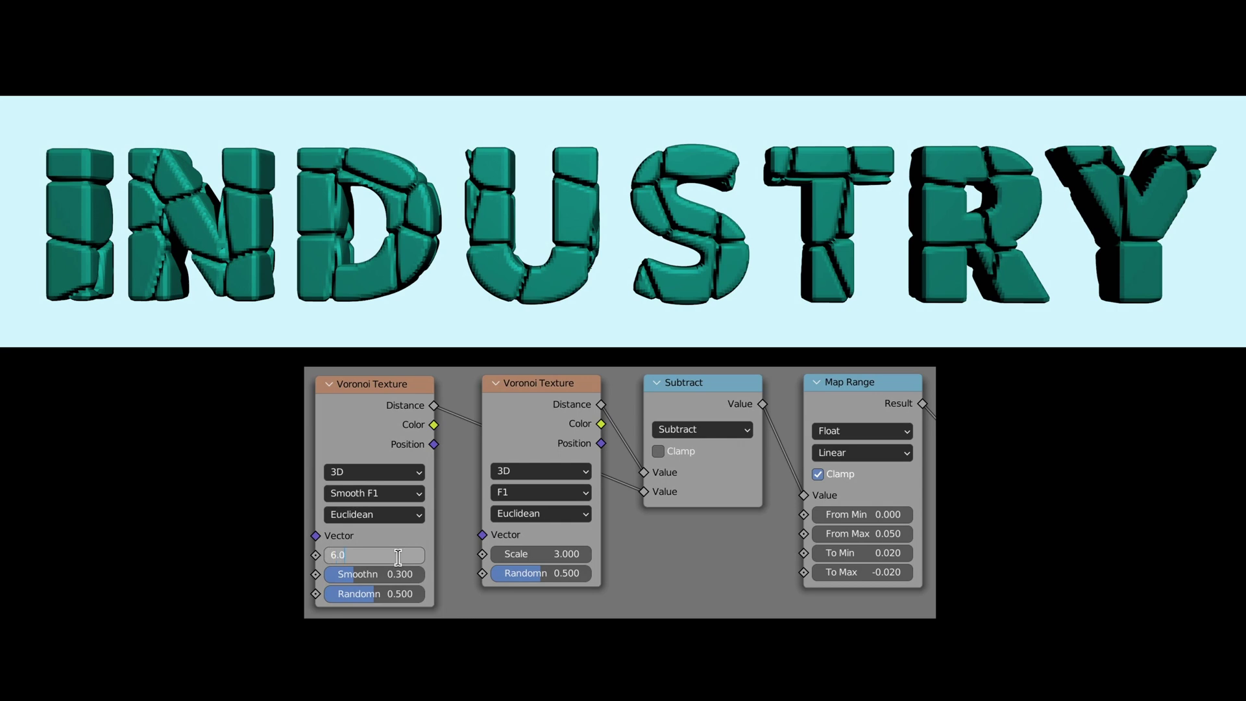
key(Return)
double_click(551, 556)
text(6)
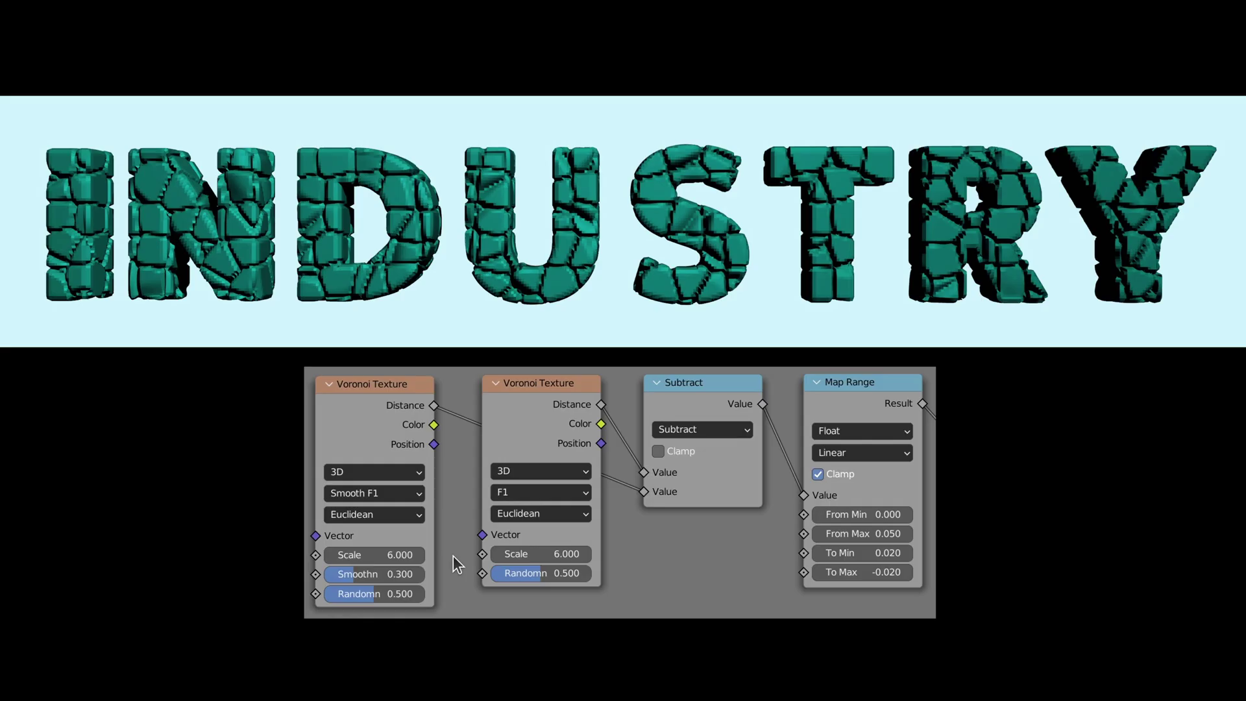
drag(354, 575, 425, 575)
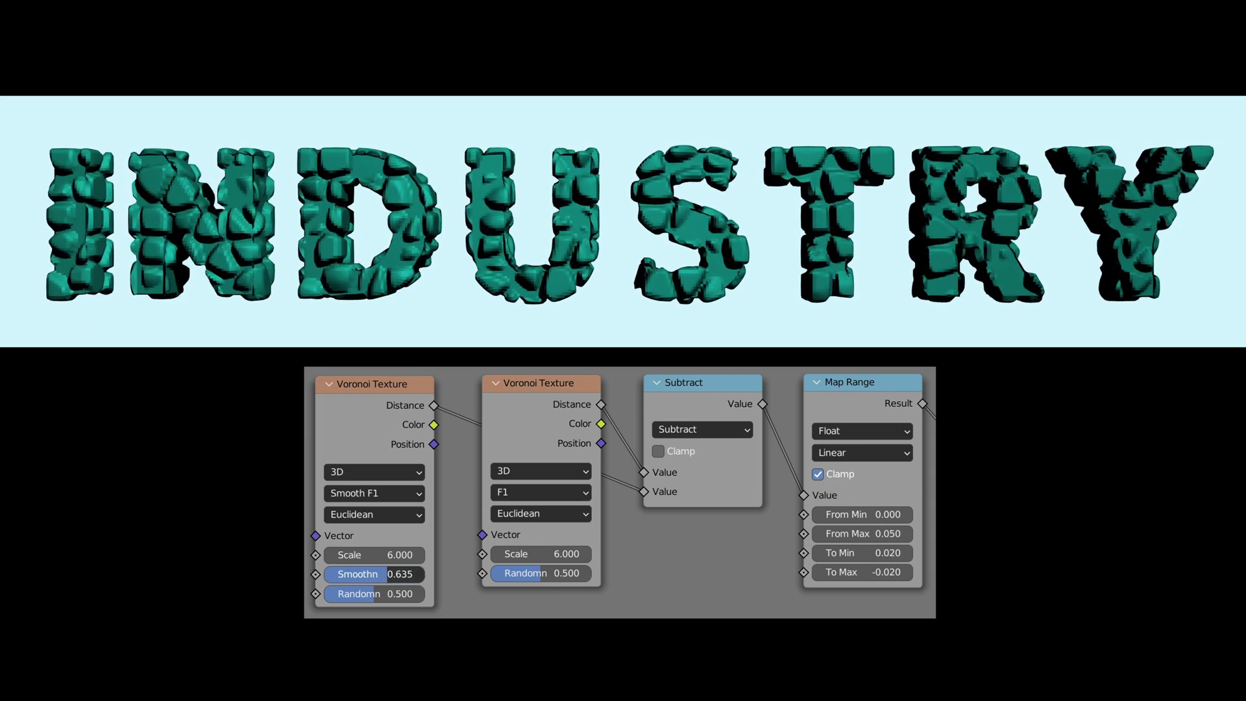
Set both Voronoi Scale values back to 3.
key(Return)
double_click(519, 554)
text(3)
key(Return)
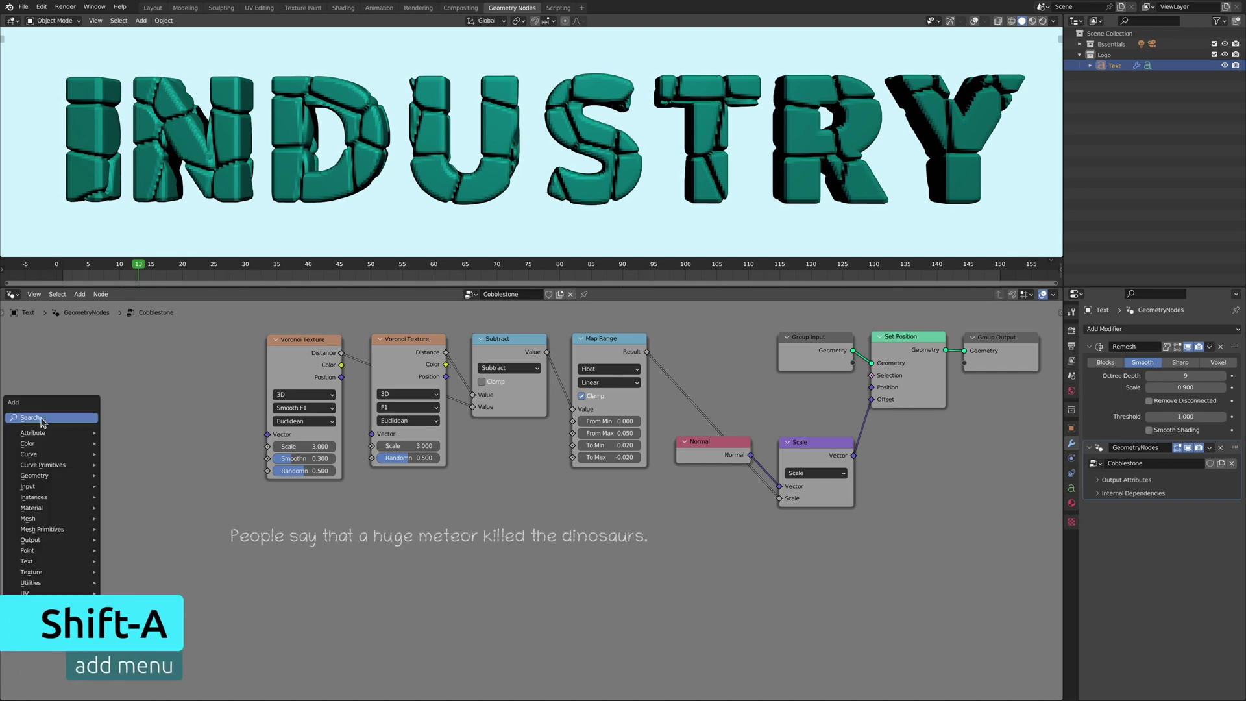
Add an Add math node, a second Map Range and a Smooth F1 detail Voronoi.
click(72, 208)
text(m)
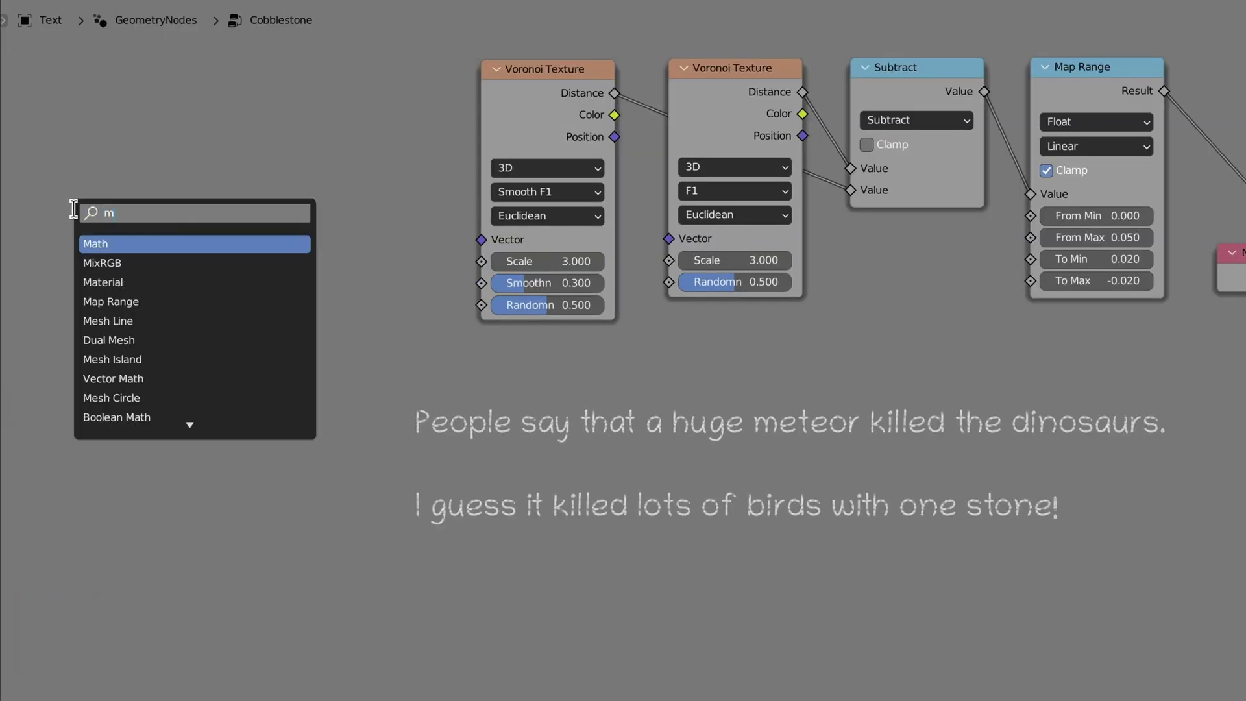
text(ath)
key(Return)
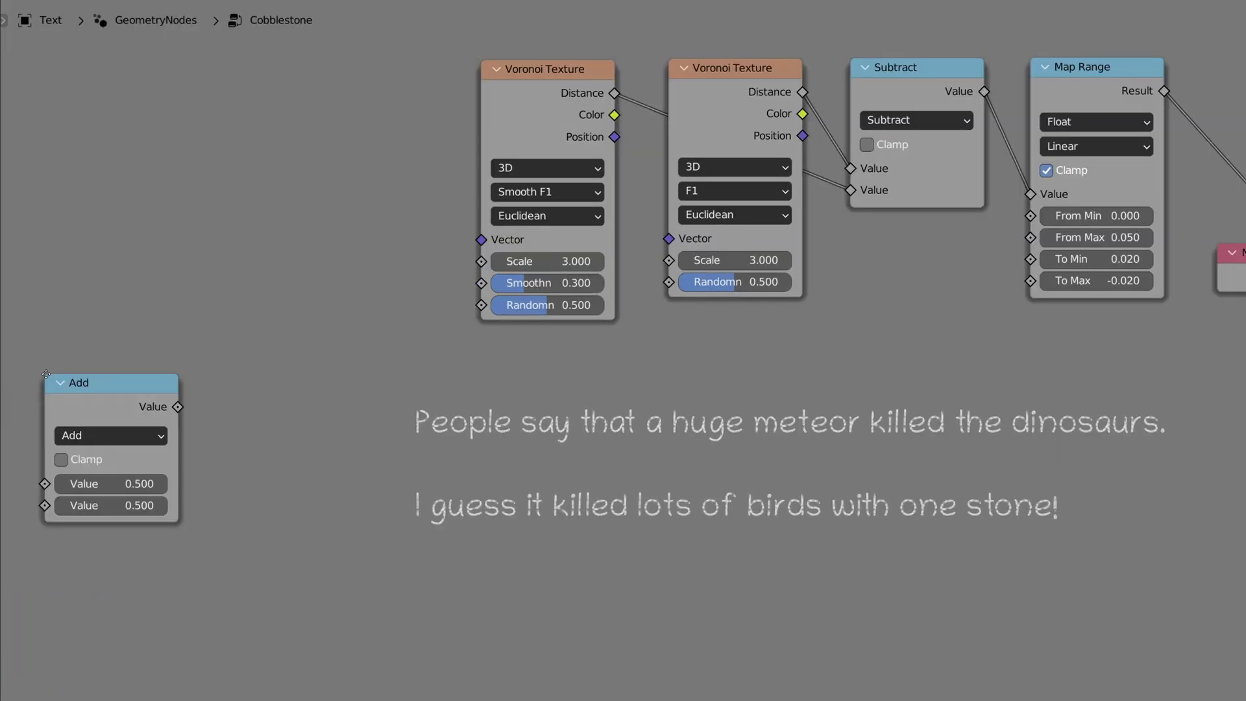
click(1033, 382)
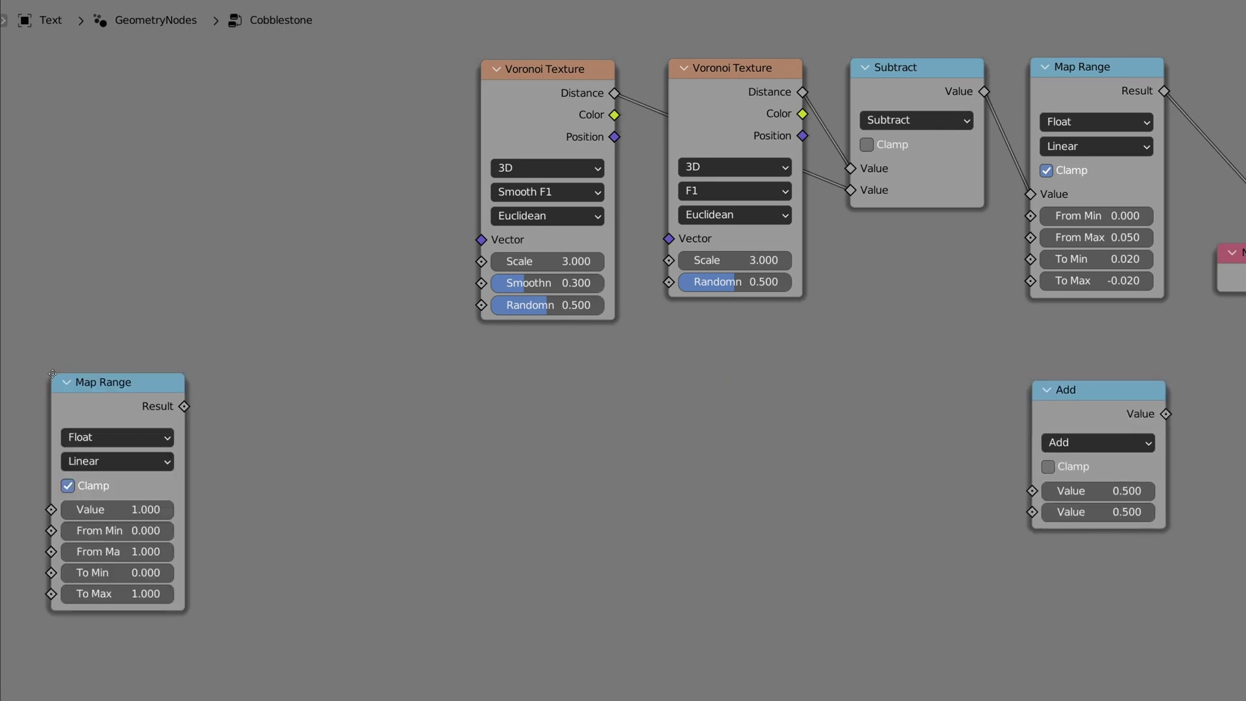
click(851, 377)
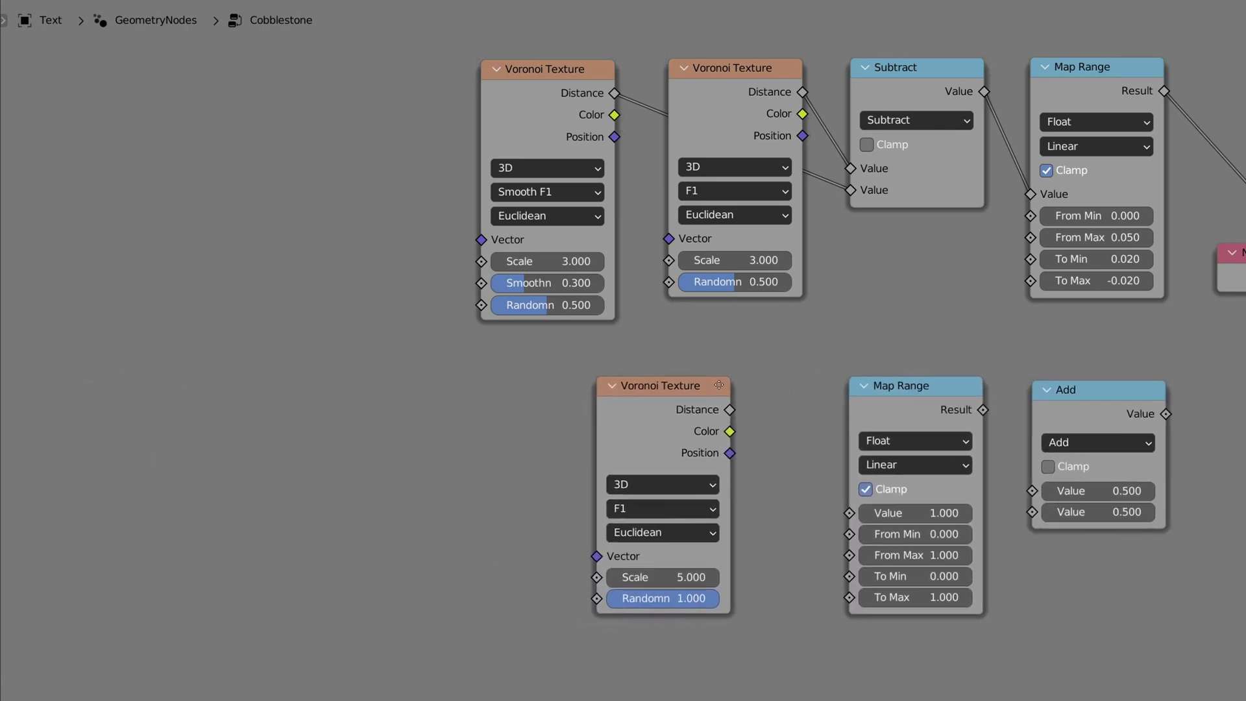
click(782, 390)
click(548, 511)
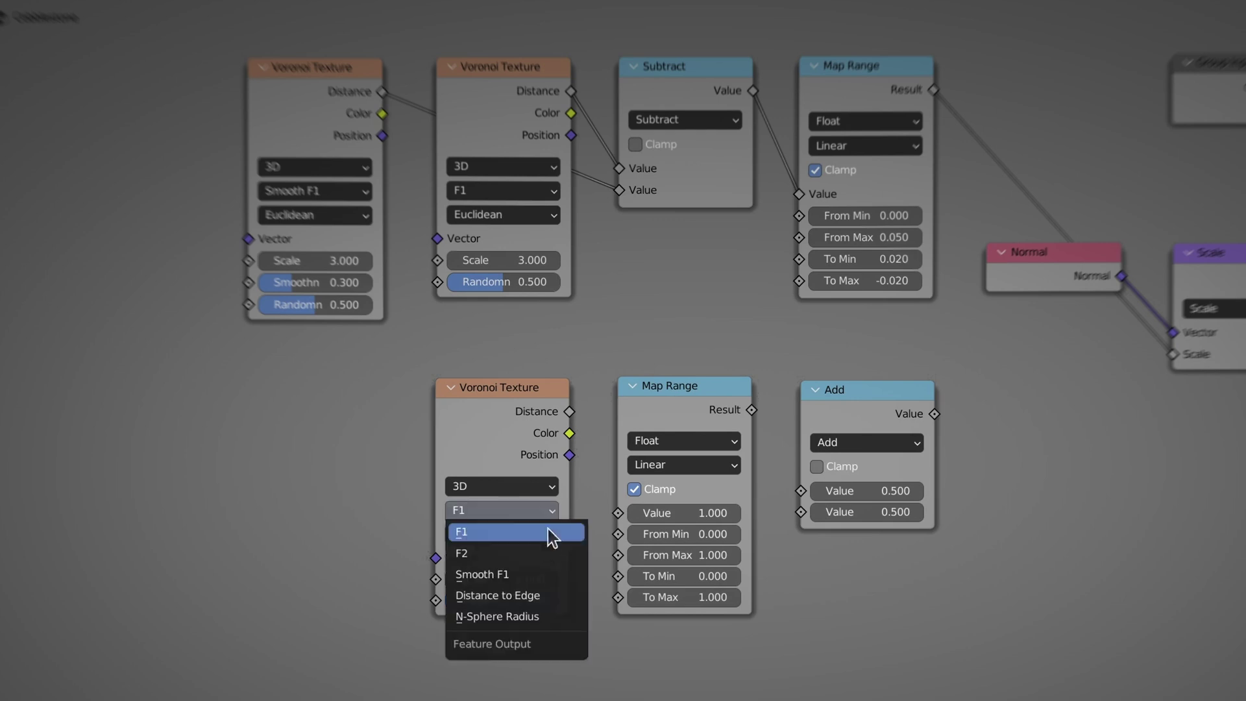
click(539, 574)
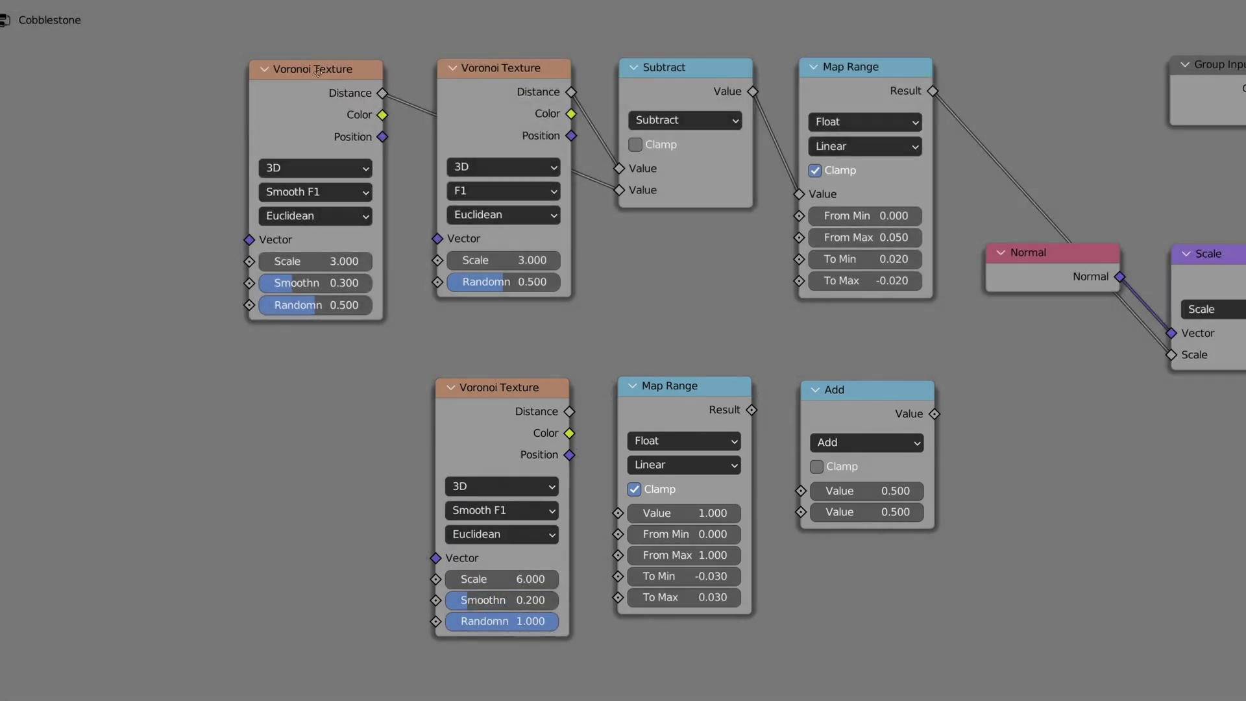
Shift the stone nodes left and insert the Add node into the displacement link.
drag(314, 68, 51, 67)
drag(502, 68, 231, 67)
drag(685, 67, 408, 67)
drag(864, 68, 862, 69)
drag(863, 130, 613, 132)
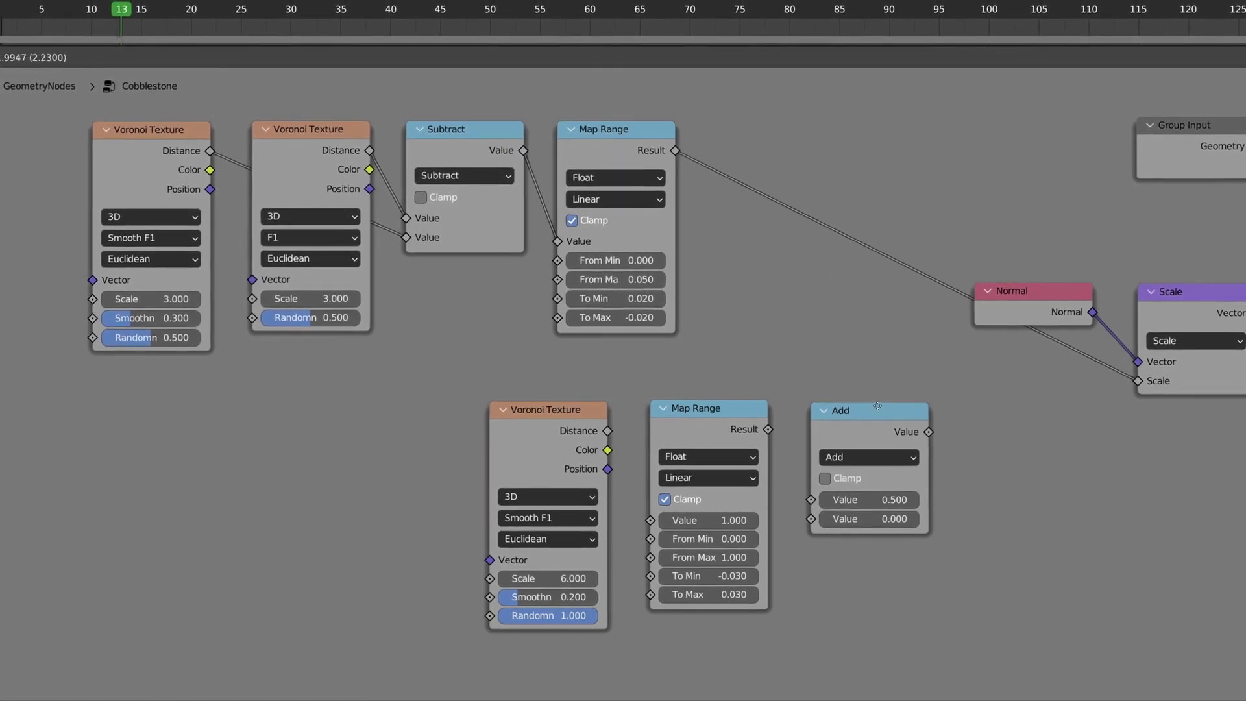
drag(879, 409, 832, 206)
key(BackSpace)
drag(559, 410, 468, 409)
drag(738, 408, 736, 408)
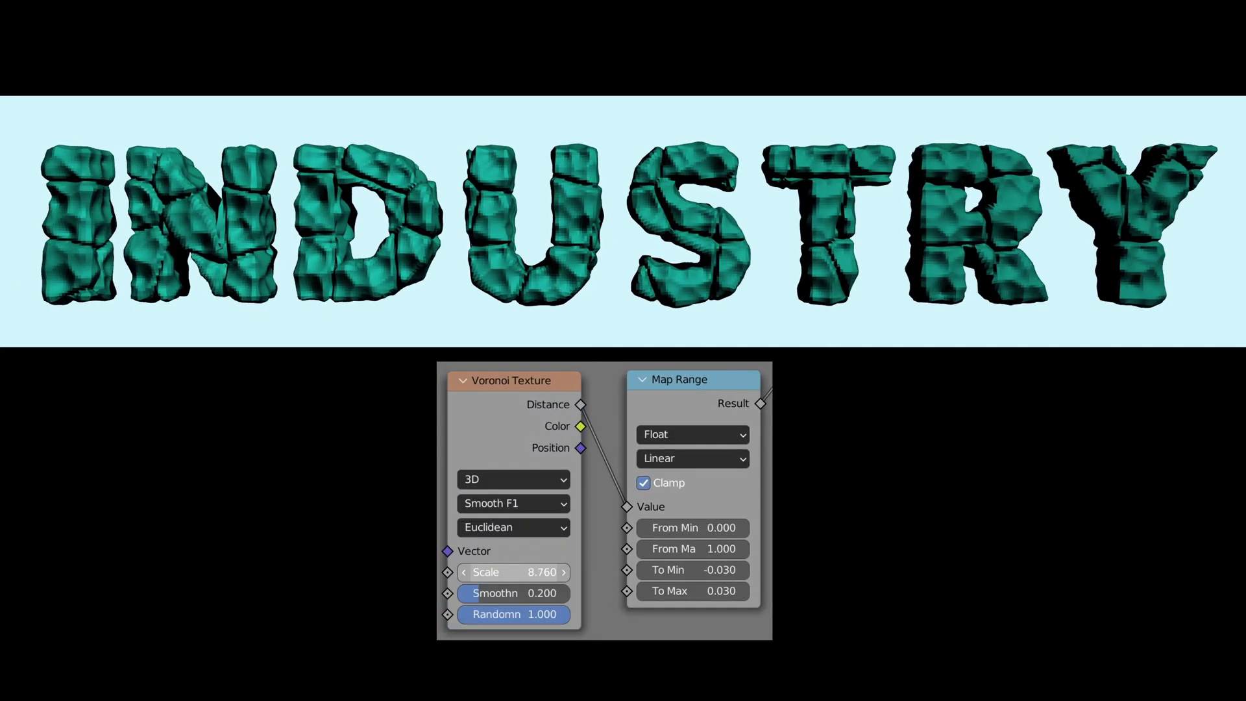
Set the detail Voronoi Scale to 6 and test a stronger detail To Max height.
drag(532, 572, 518, 575)
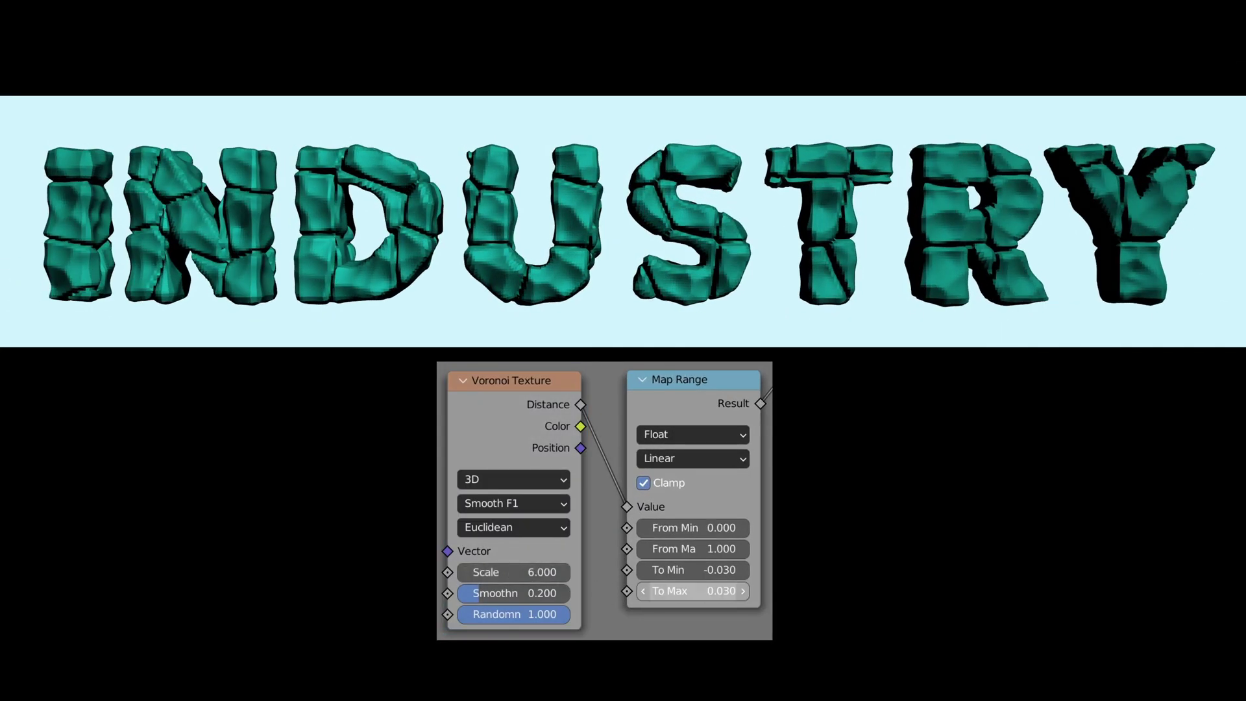
mouse_move(693, 591)
mouse_down()
mouse_move(726, 591)
mouse_move(693, 591)
mouse_up()
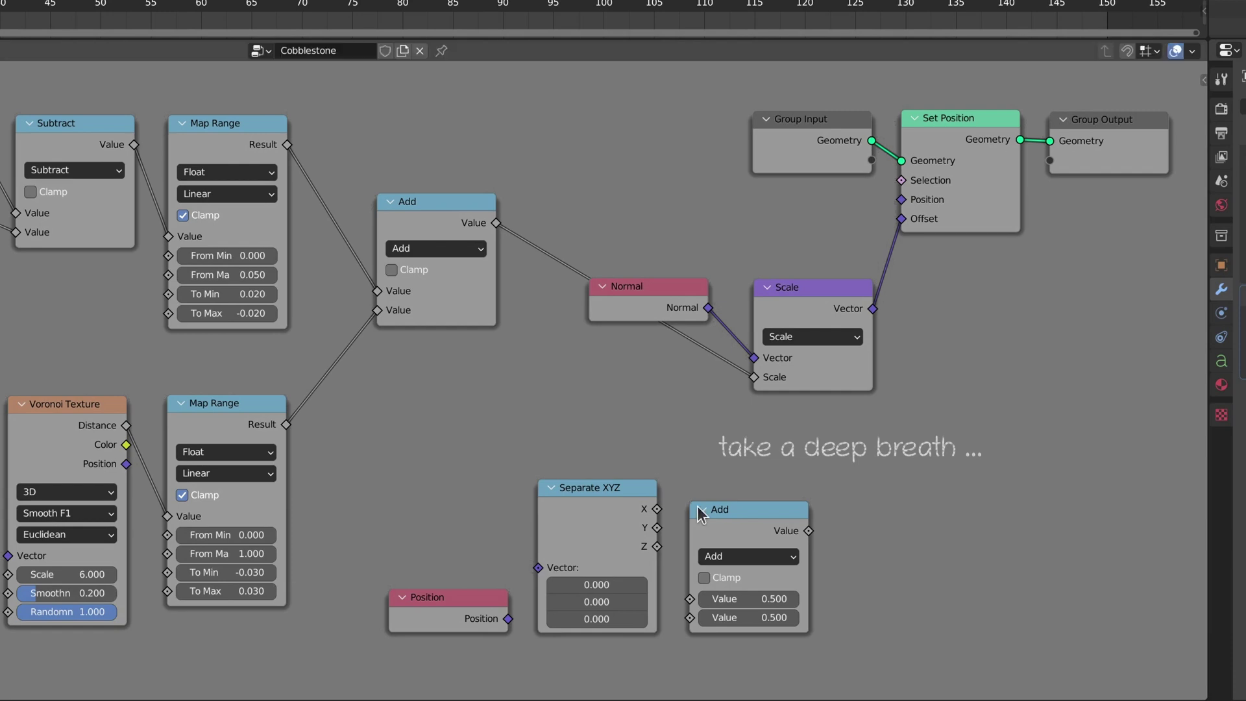
Set the two new math nodes to Subtract and Multiply.
click(791, 555)
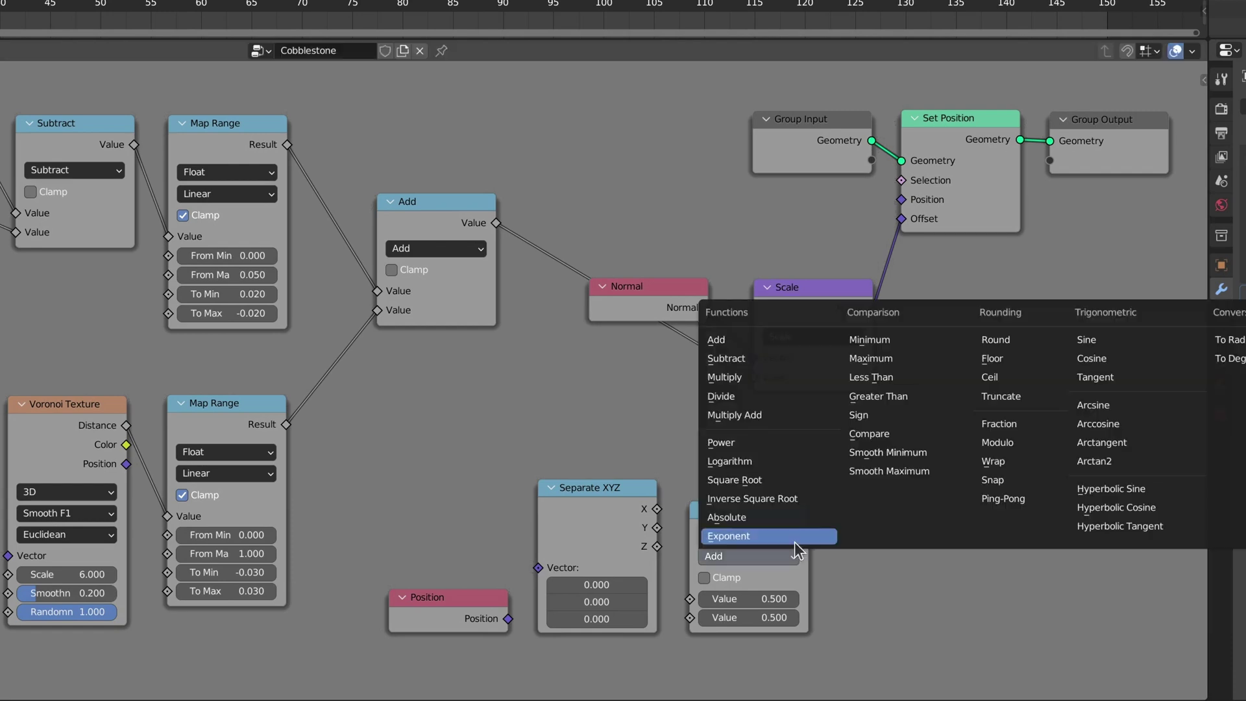
click(792, 358)
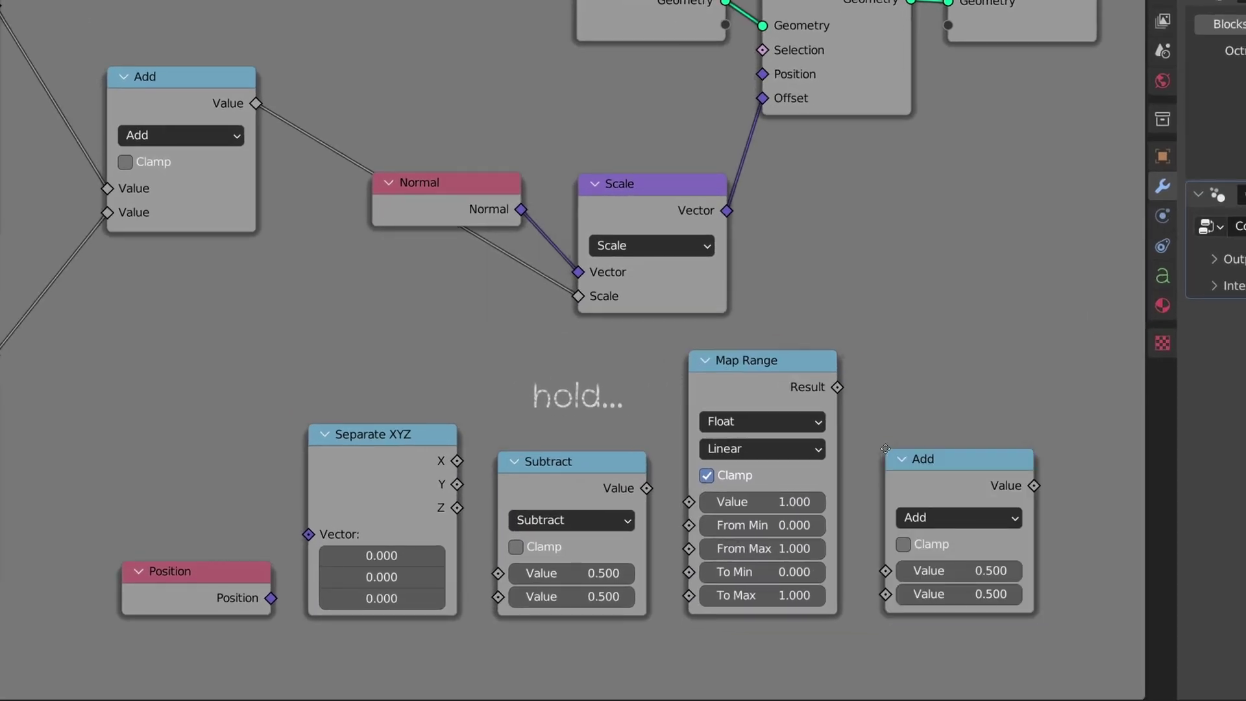
click(959, 517)
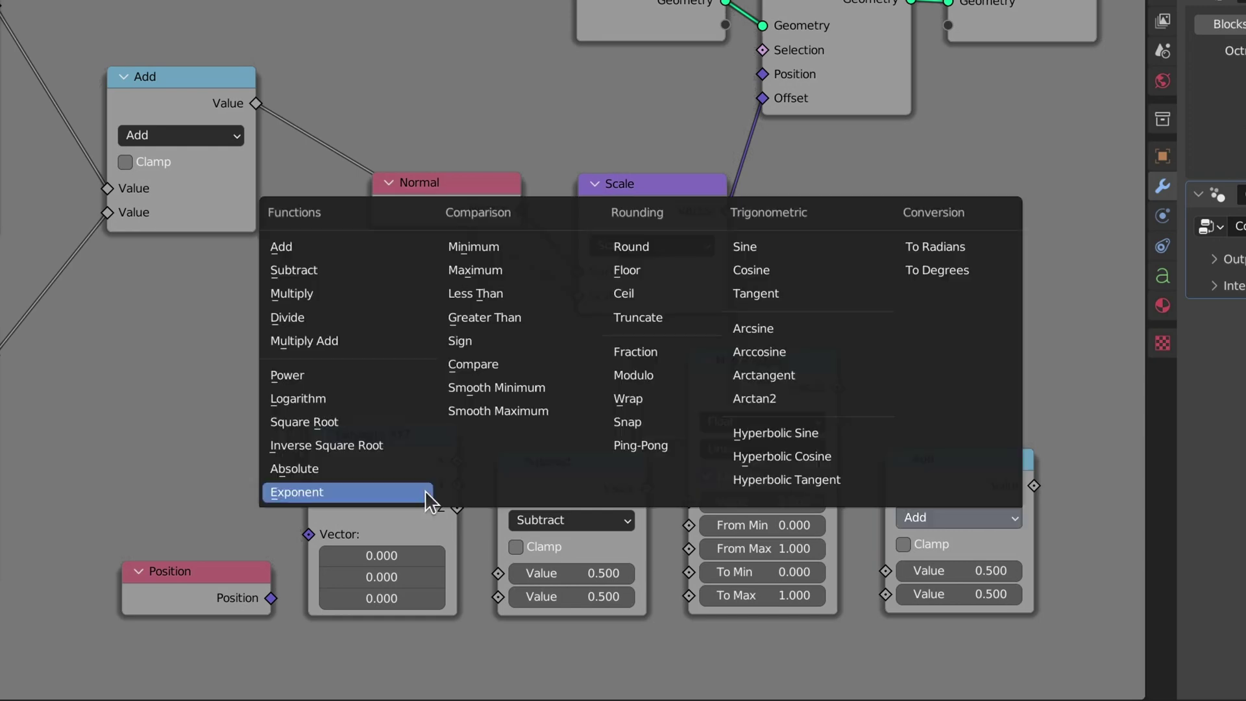
click(426, 298)
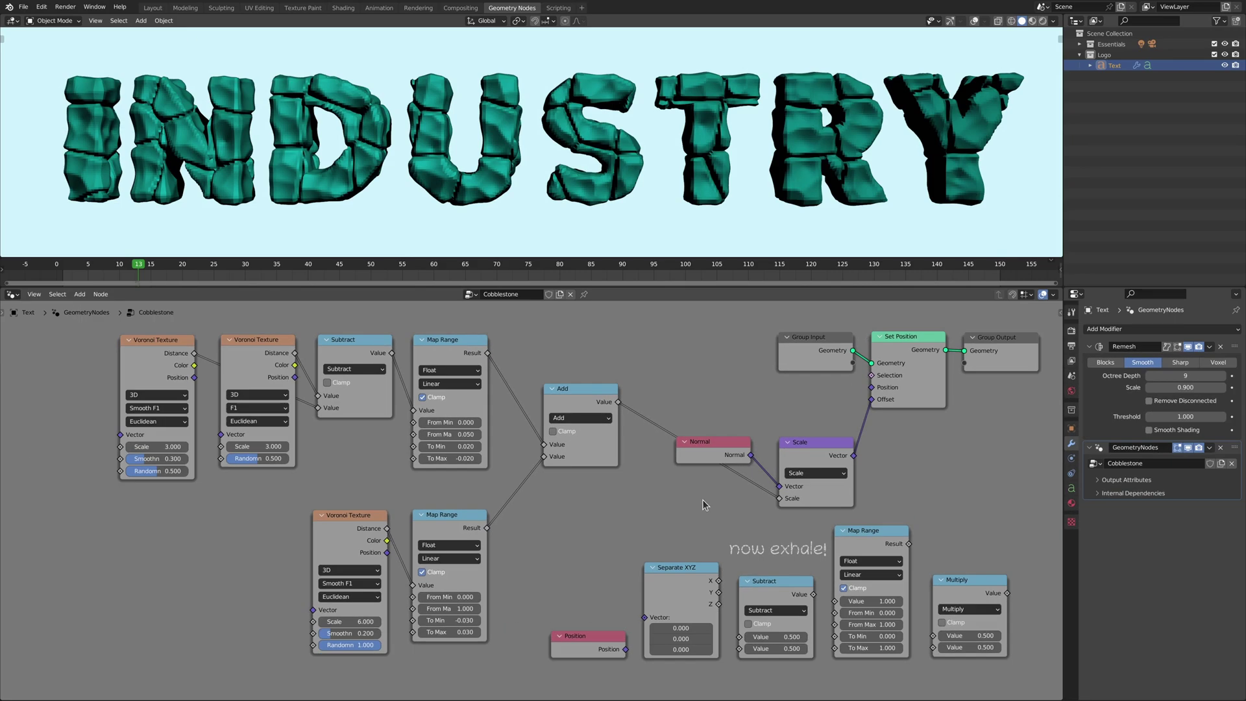
Lay out the Position, Separate XYZ, Subtract, mask Map Range and Multiply nodes.
drag(373, 515, 277, 497)
drag(468, 514, 372, 462)
drag(603, 636, 270, 655)
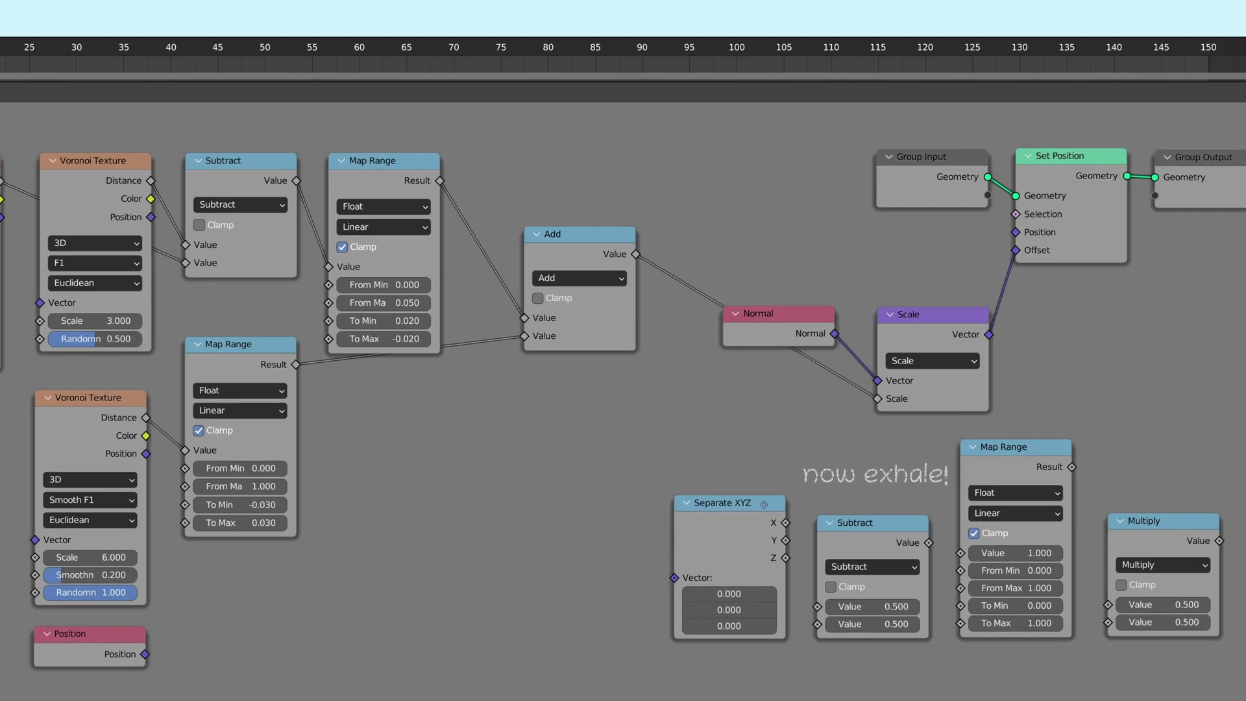
drag(698, 567, 369, 604)
drag(788, 582, 784, 583)
drag(886, 527, 400, 557)
drag(1037, 448, 594, 480)
drag(1176, 520, 792, 407)
Wire Position X through Subtract and Map Range into Multiply, driving the offset Scale.
drag(145, 654, 184, 632)
drag(295, 577, 325, 640)
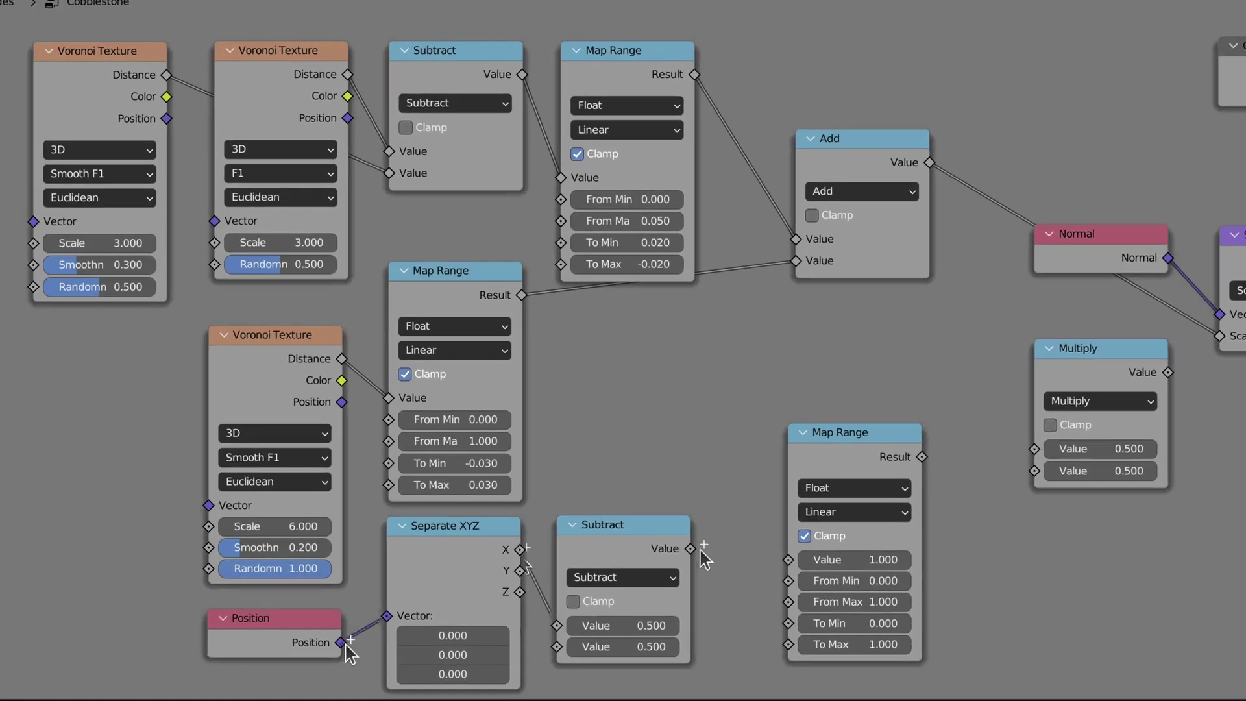
drag(700, 550, 788, 560)
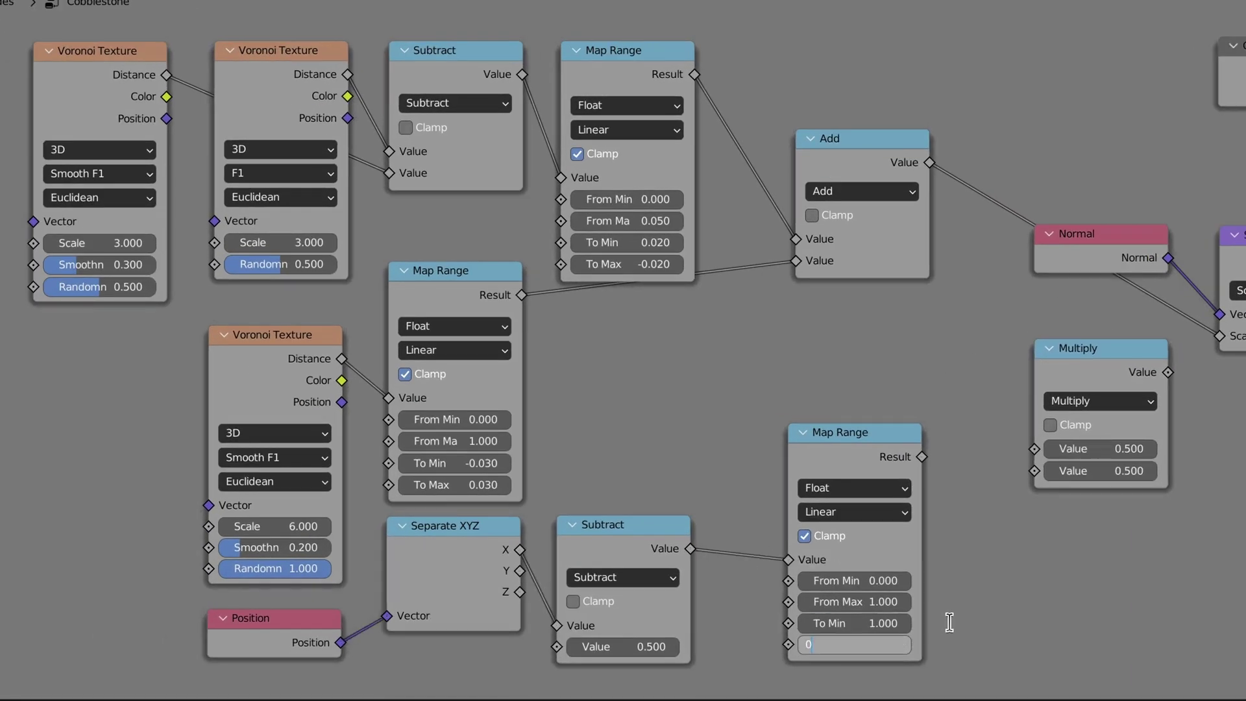
drag(940, 461, 1035, 471)
drag(929, 163, 1035, 448)
drag(1168, 372, 1218, 339)
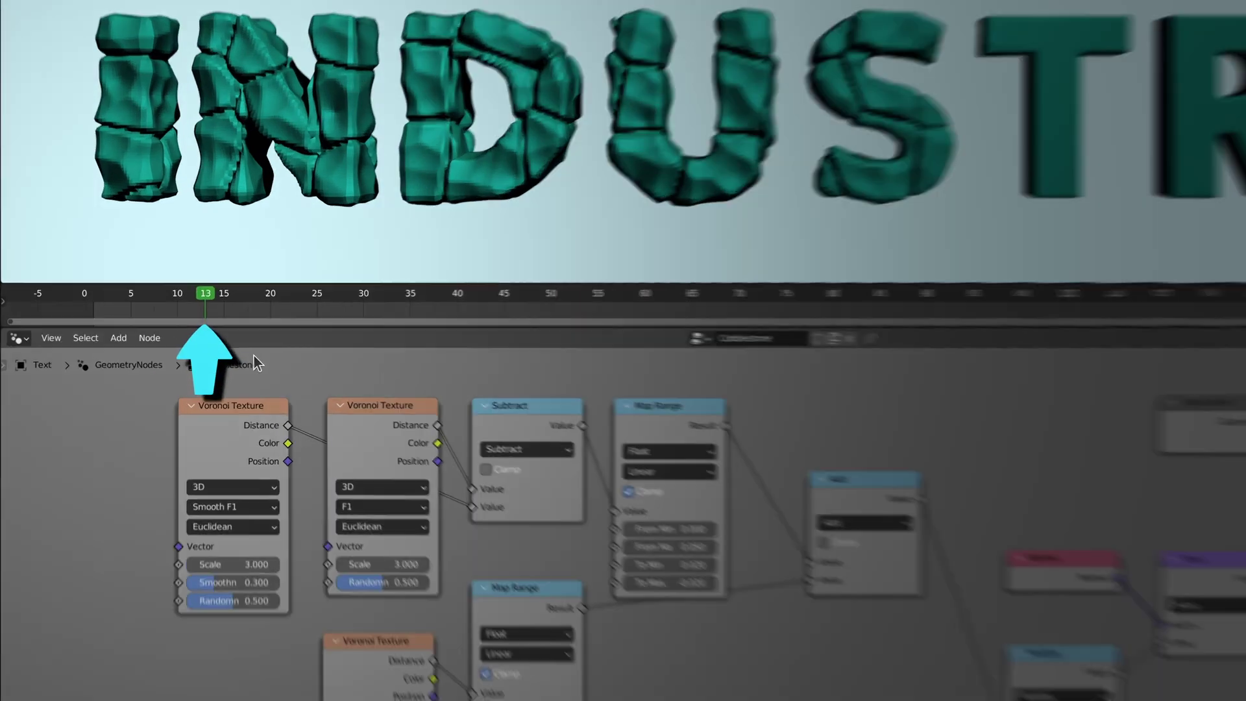
Keyframe the Subtract offset at -4 on an early frame.
click(132, 265)
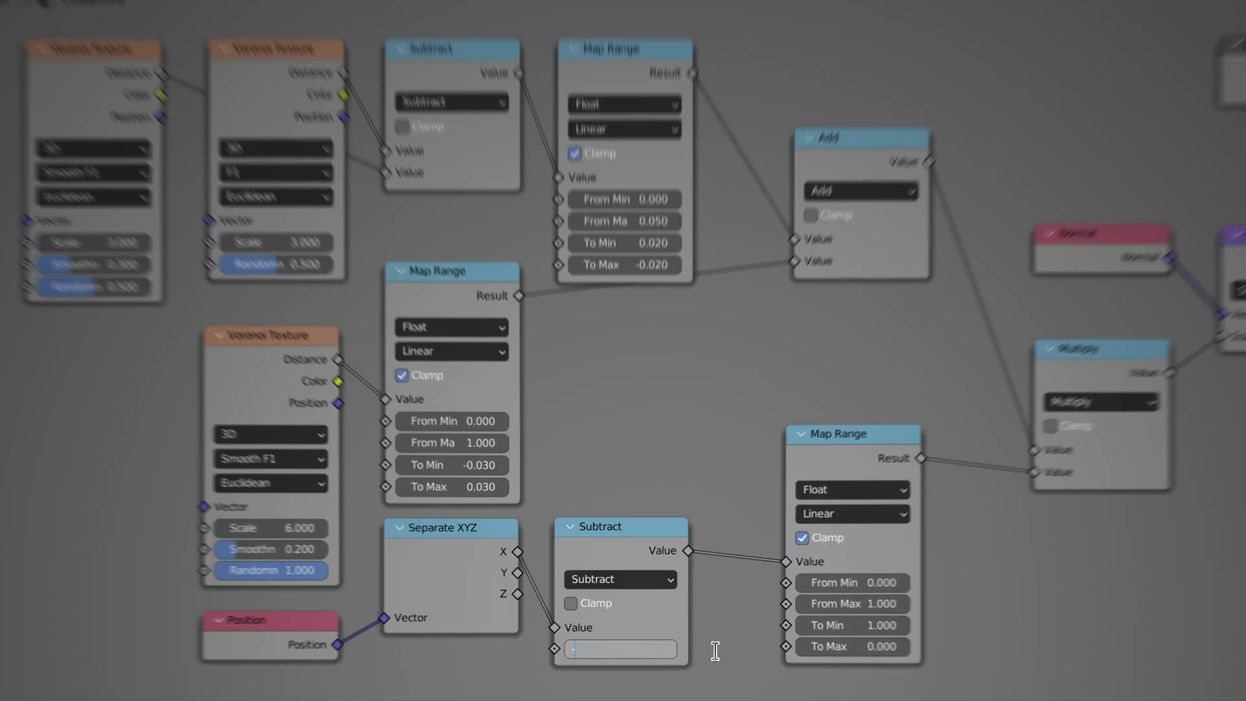
text(4.0)
right_click(636, 649)
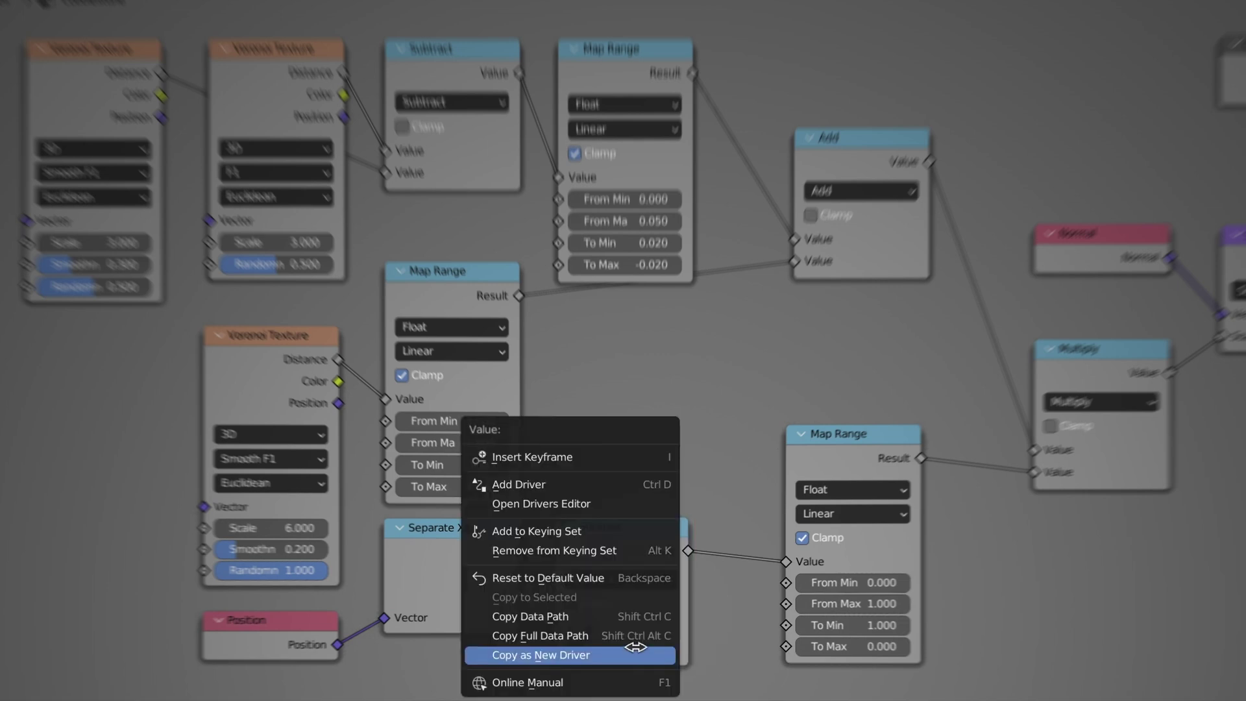
click(629, 458)
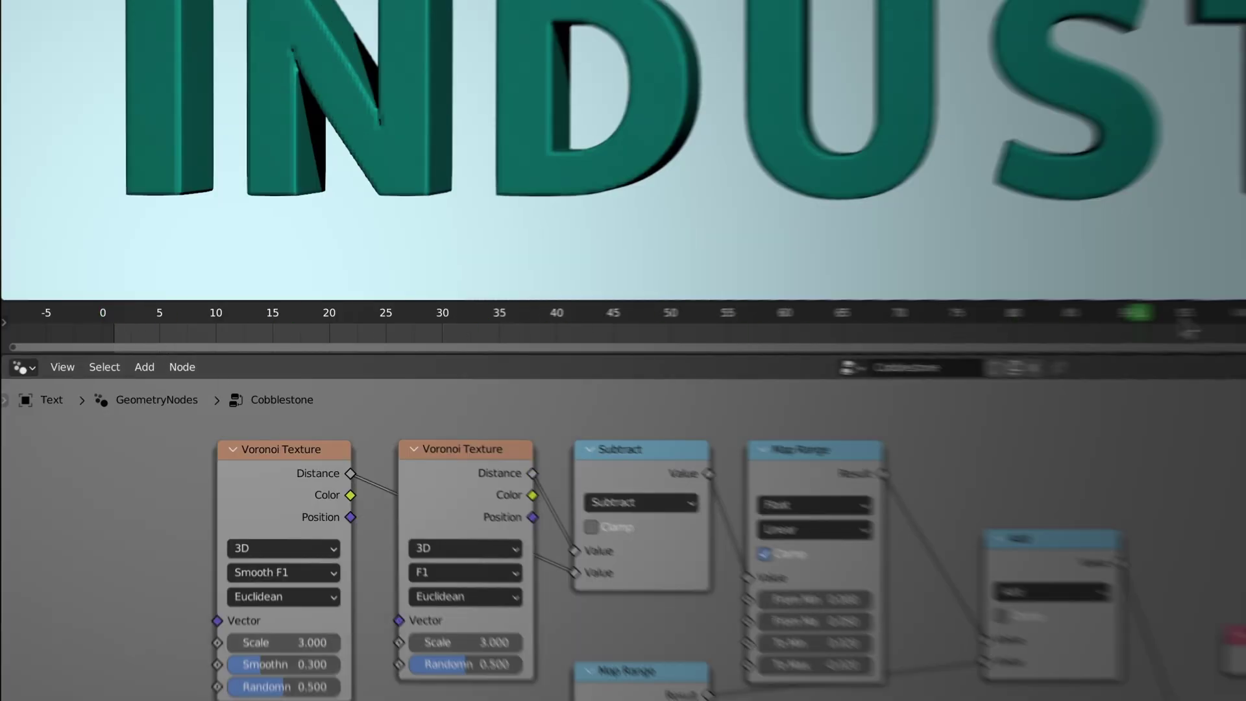
Keyframe the Subtract offset at 4 on frame 150.
drag(1184, 323, 1135, 317)
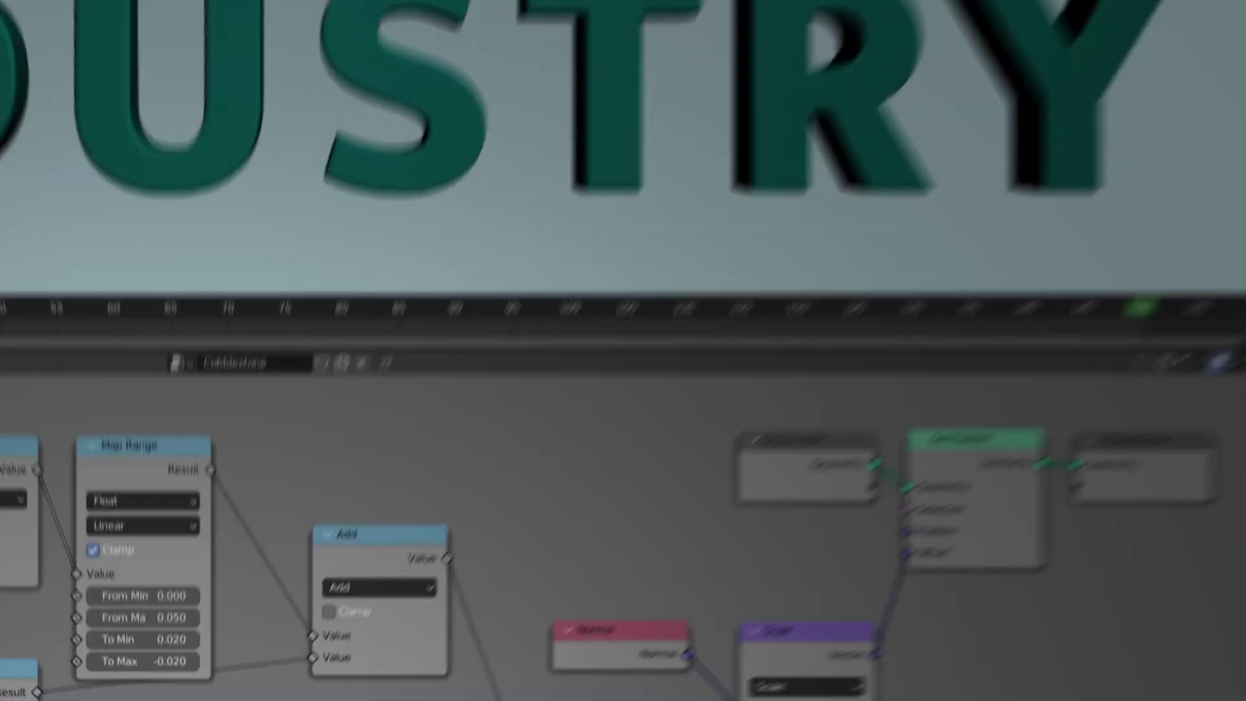
double_click(636, 649)
text(4)
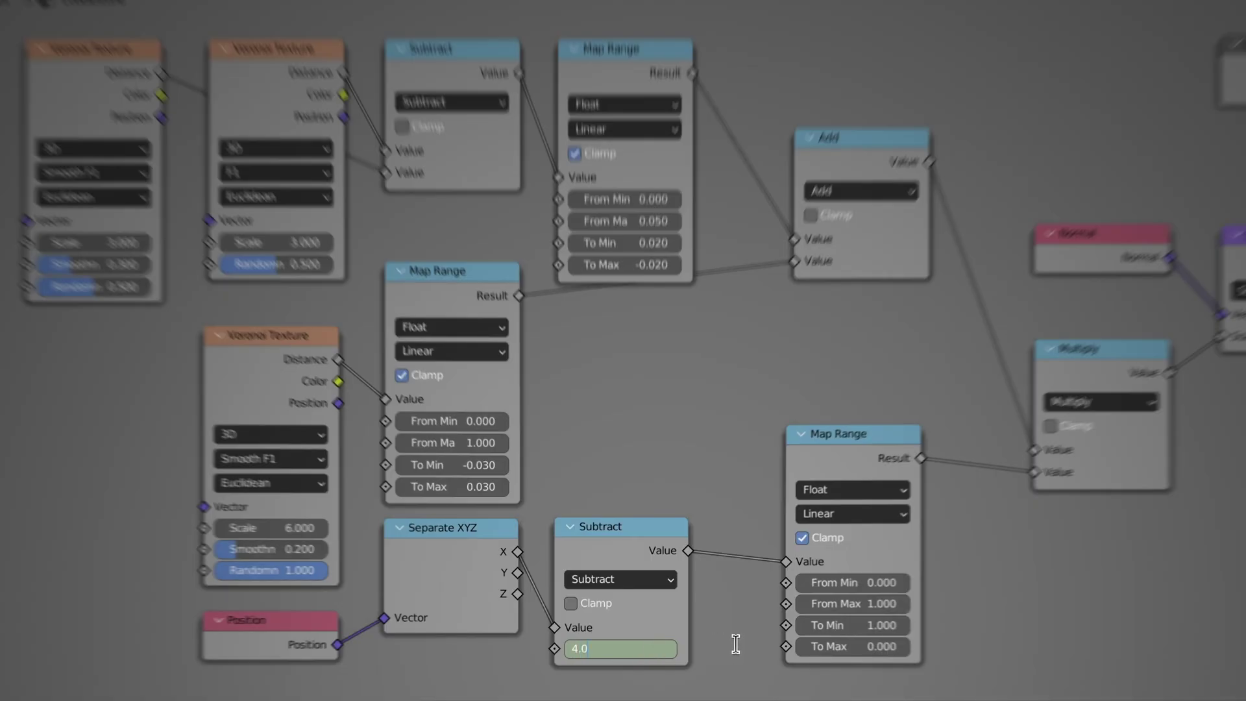
right_click(644, 652)
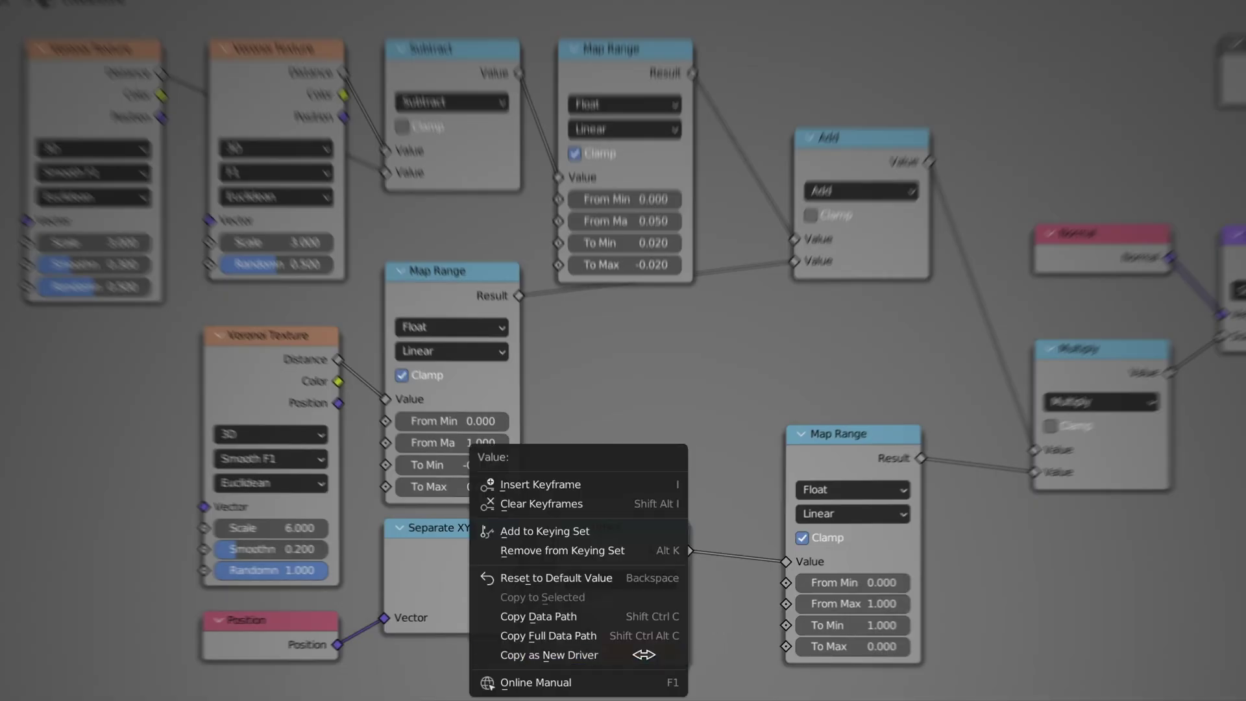
click(641, 489)
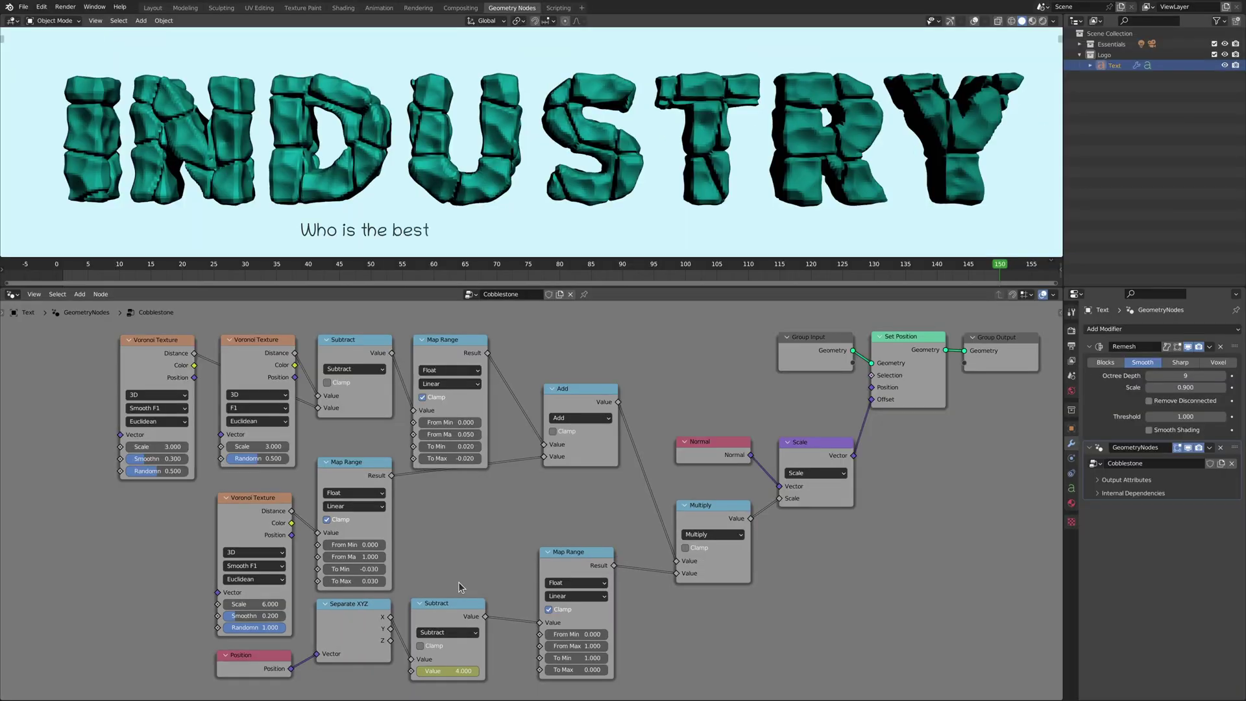
Play back the animation, showing the cobblestone sweeping across INDUSTRY from left to right.
key(space)
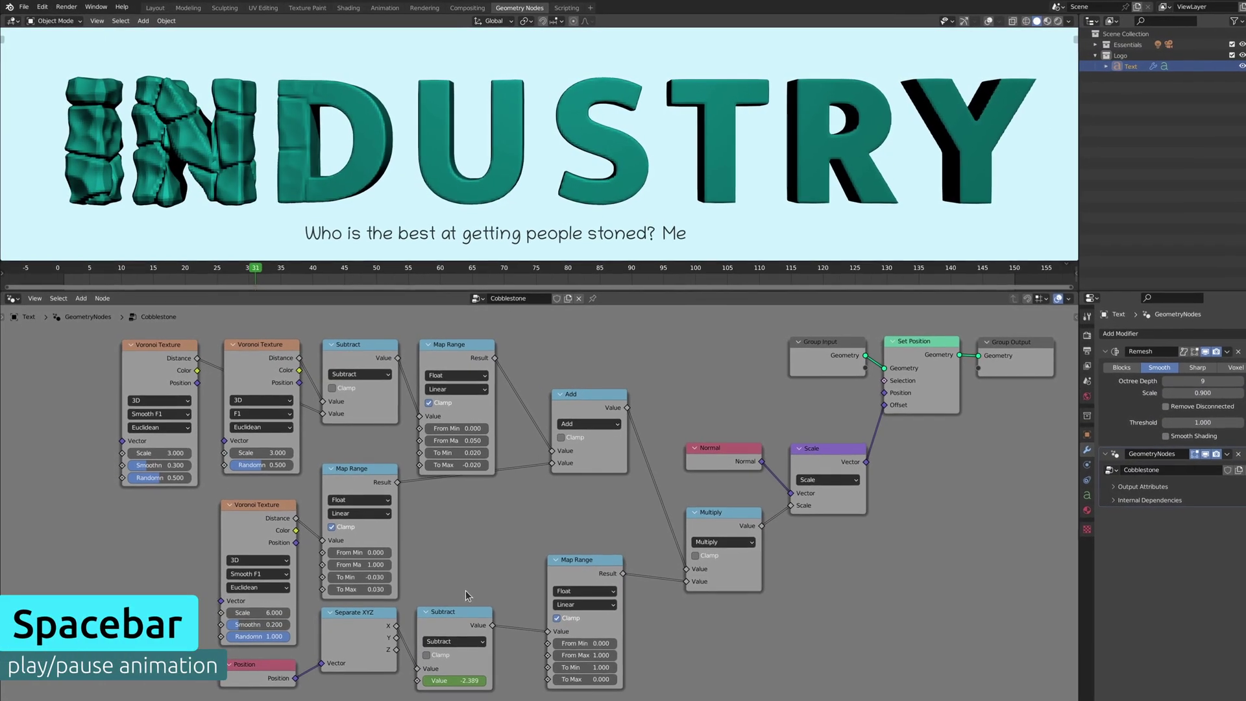